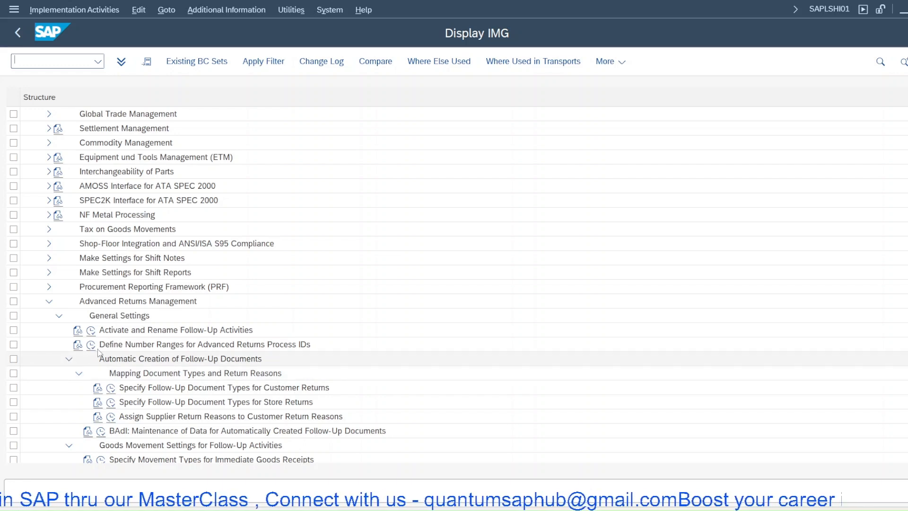
Collapse Automatic Creation of Follow-Up Documents and look through the Logistics - General structure around Advanced Returns Management.
click(69, 359)
scroll(69, 361, up, 8)
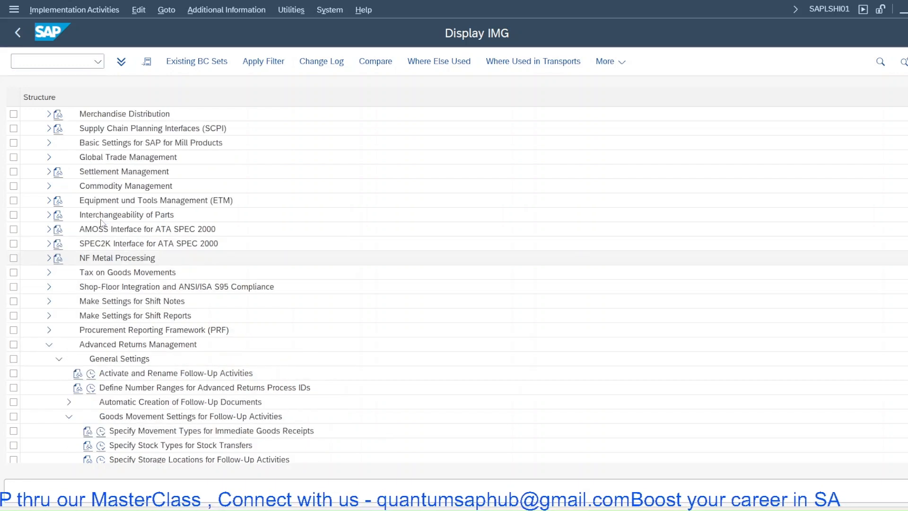
scroll(101, 217, up, 3)
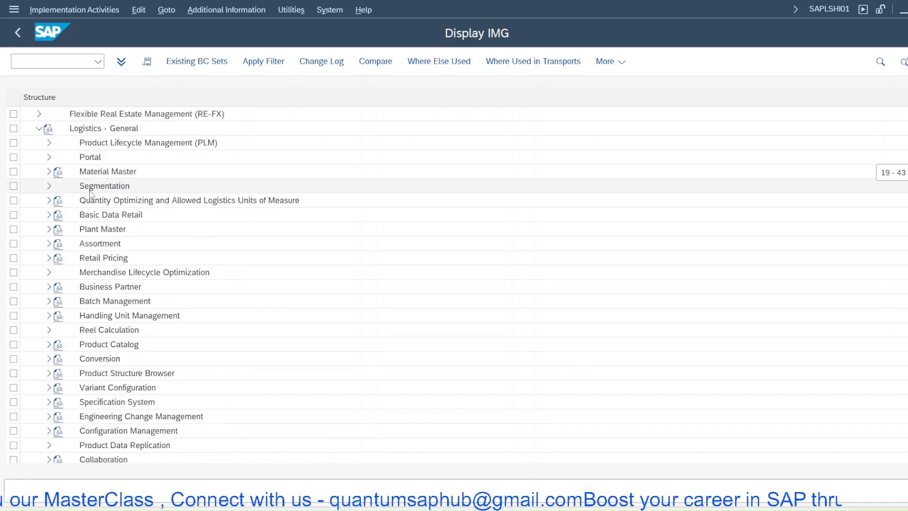
scroll(90, 293, down, 5)
scroll(86, 320, down, 5)
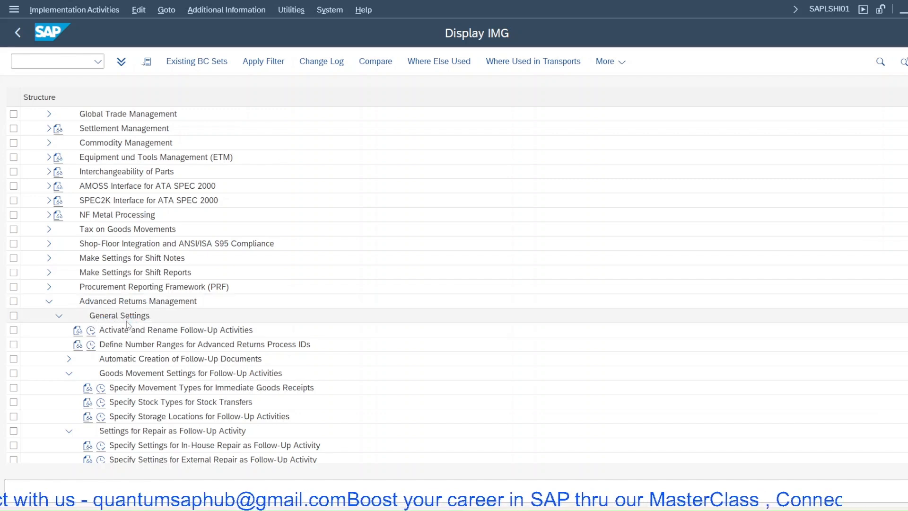
scroll(120, 341, down, 2)
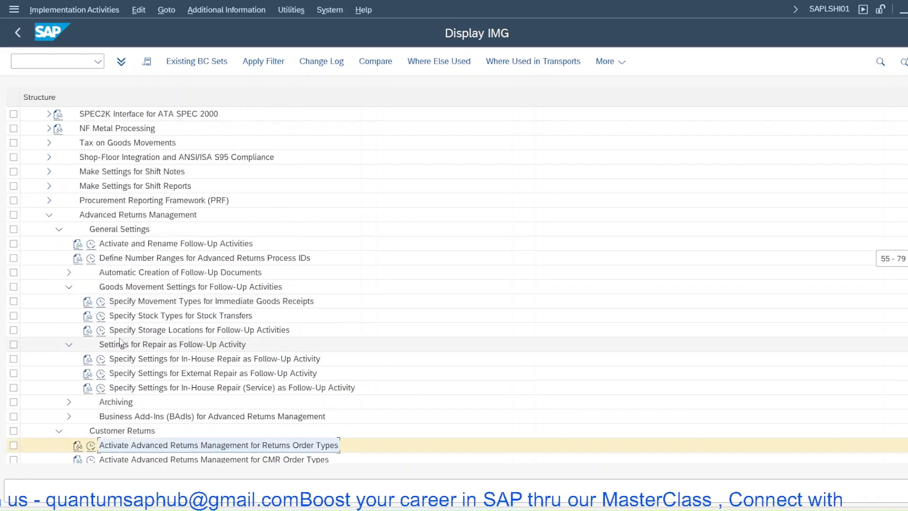
scroll(122, 336, down, 1)
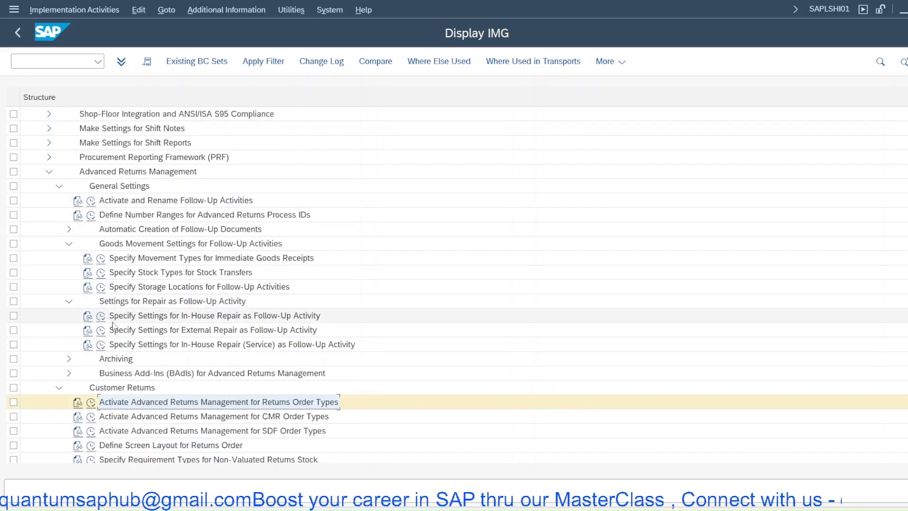
Collapse the goods movement, repair and General Settings nodes under Advanced Returns Management, leaving only Customer Returns expanded.
click(68, 244)
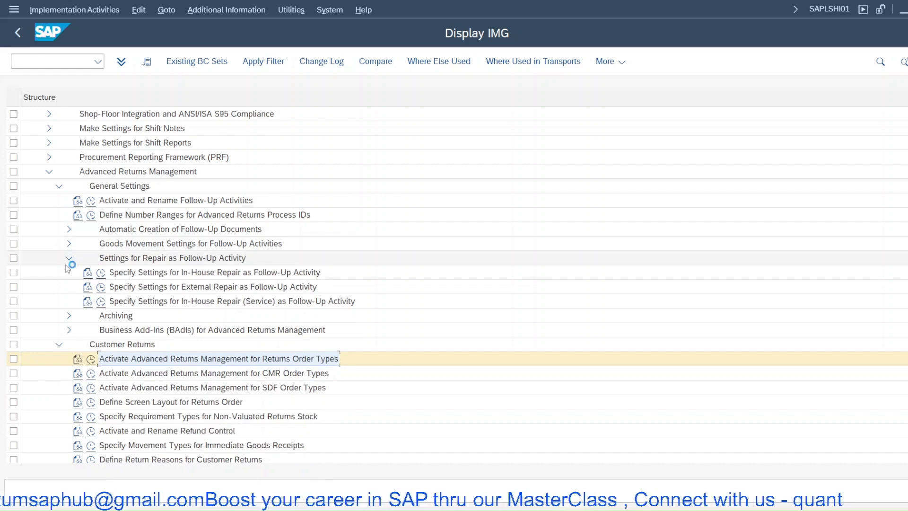
click(69, 258)
click(58, 187)
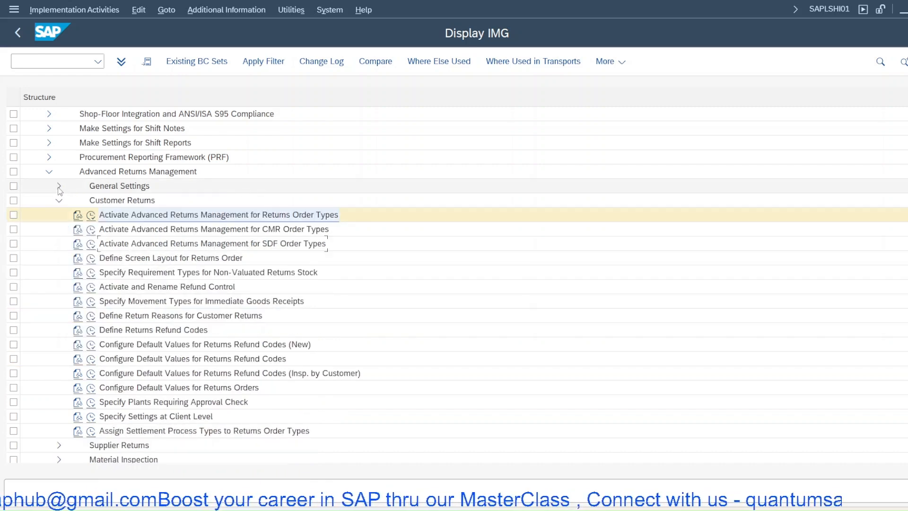
click(58, 200)
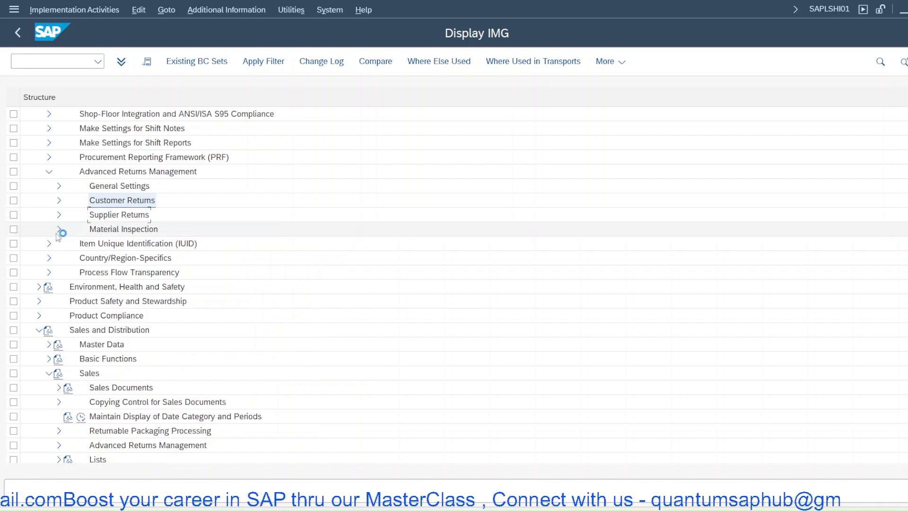
click(58, 201)
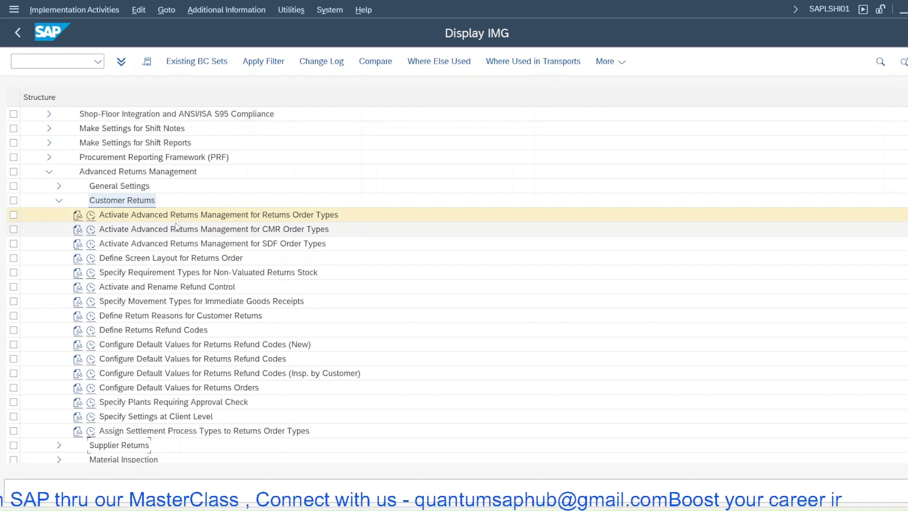
Open Activate Advanced Returns Management for Returns Order Types and examine the CBAR row's credit memo request, free-of-charge and delivery types.
click(90, 217)
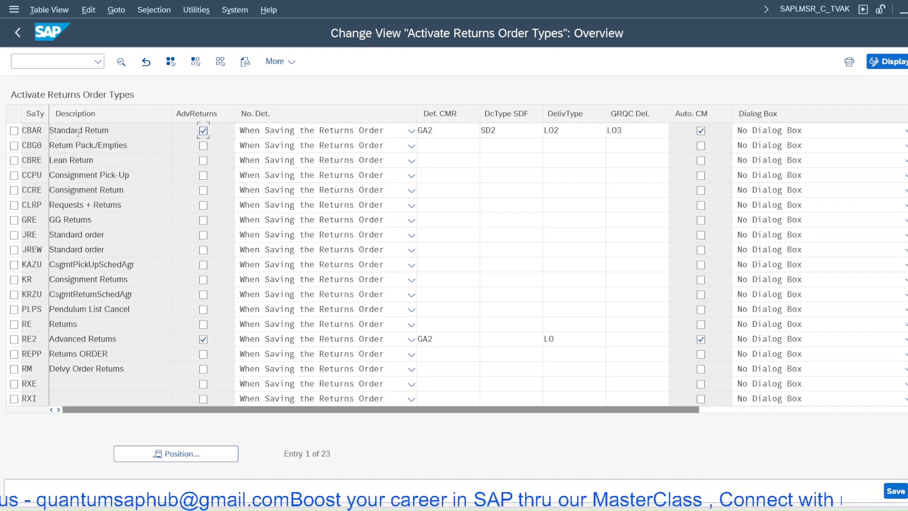
click(43, 129)
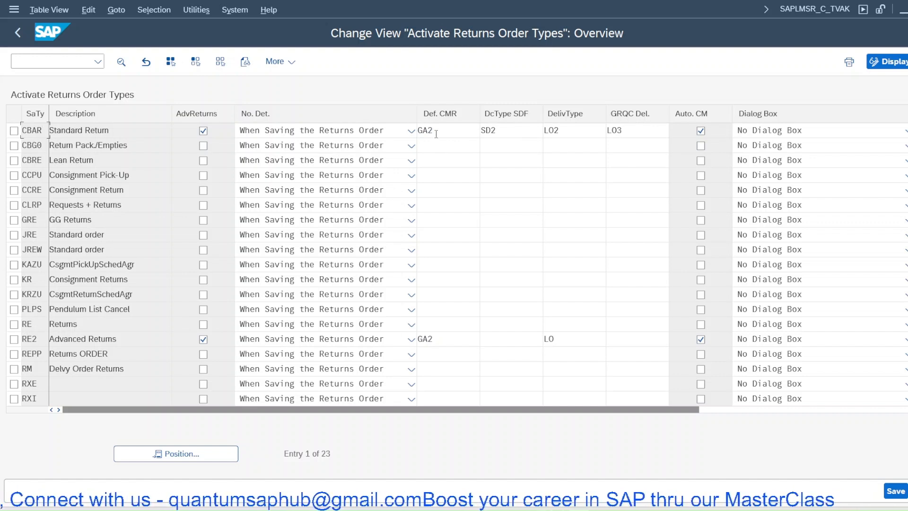
click(435, 133)
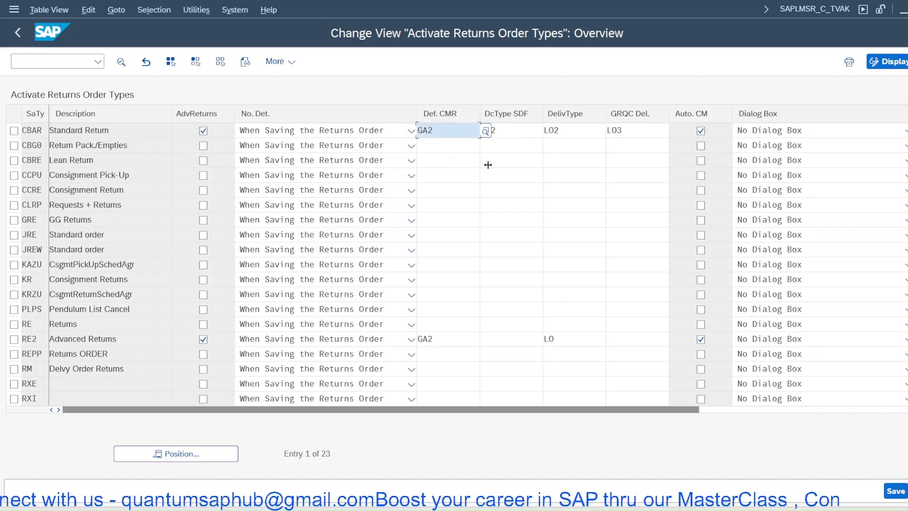
click(502, 131)
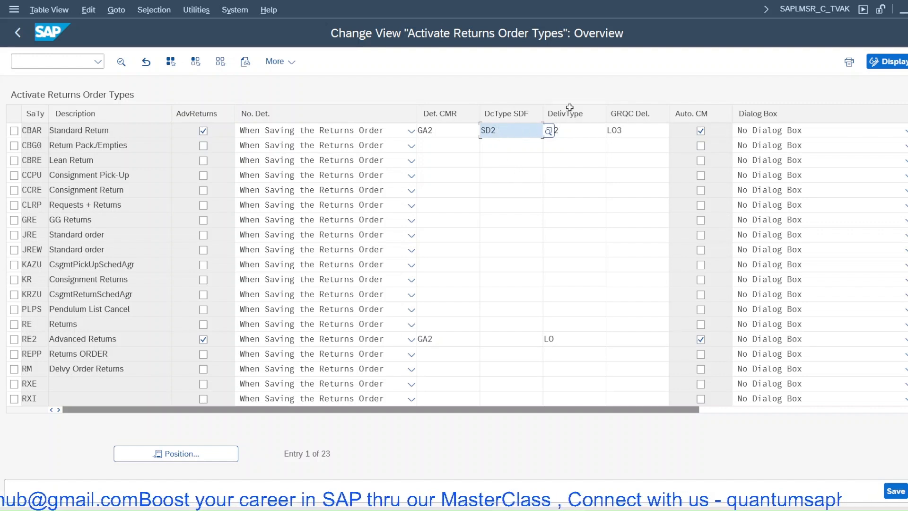
click(552, 138)
text(LO2)
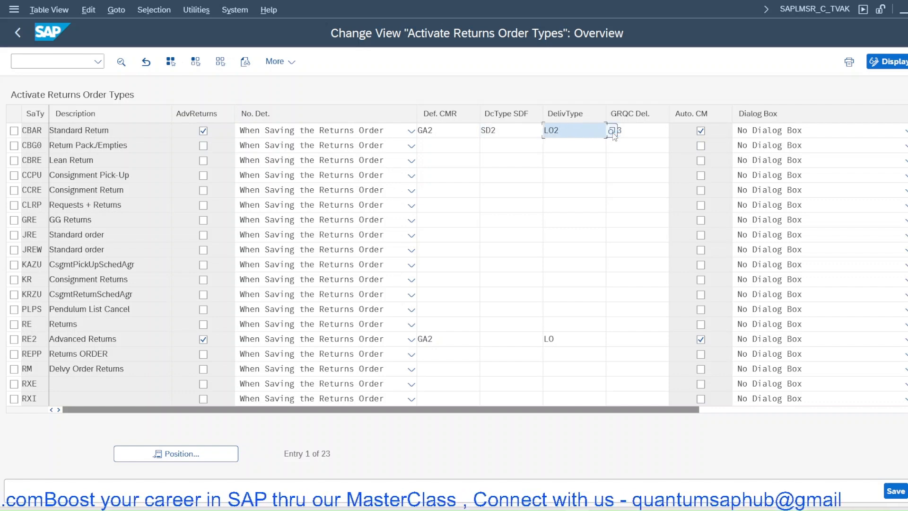
Browse the delivery types available for sending goods back to the customer, and check CBAR's GRQC delivery and automatic credit memo settings.
click(613, 134)
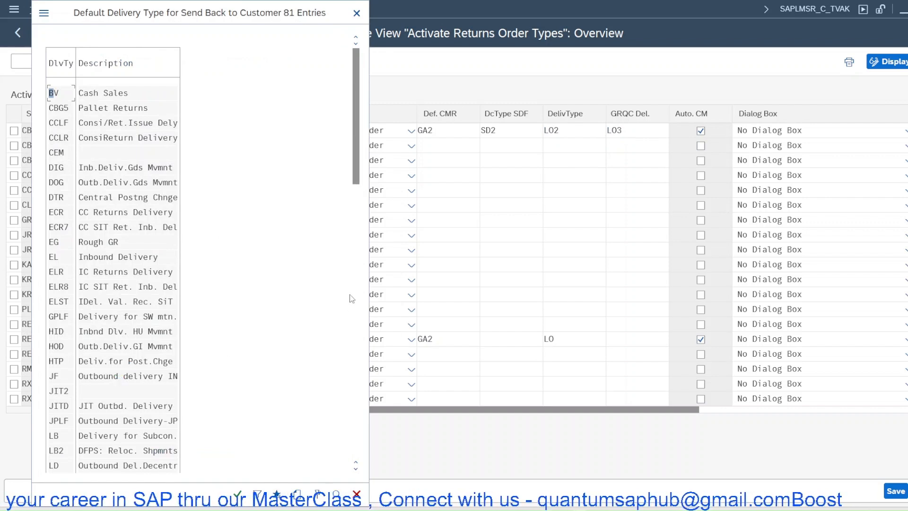
click(355, 252)
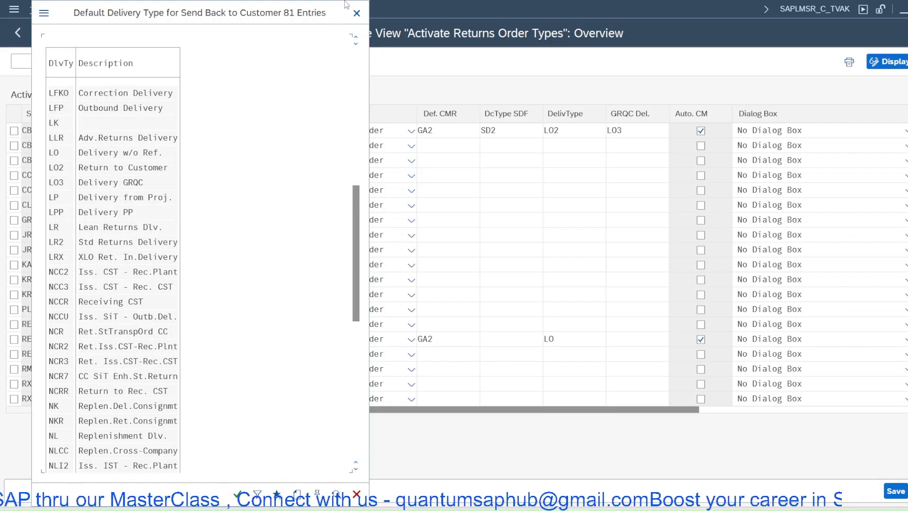
click(356, 12)
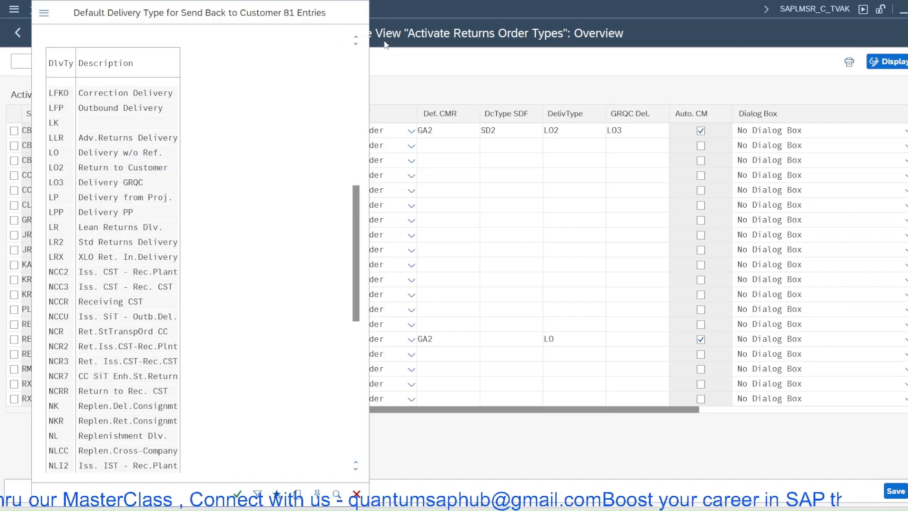
click(621, 134)
text(LO3)
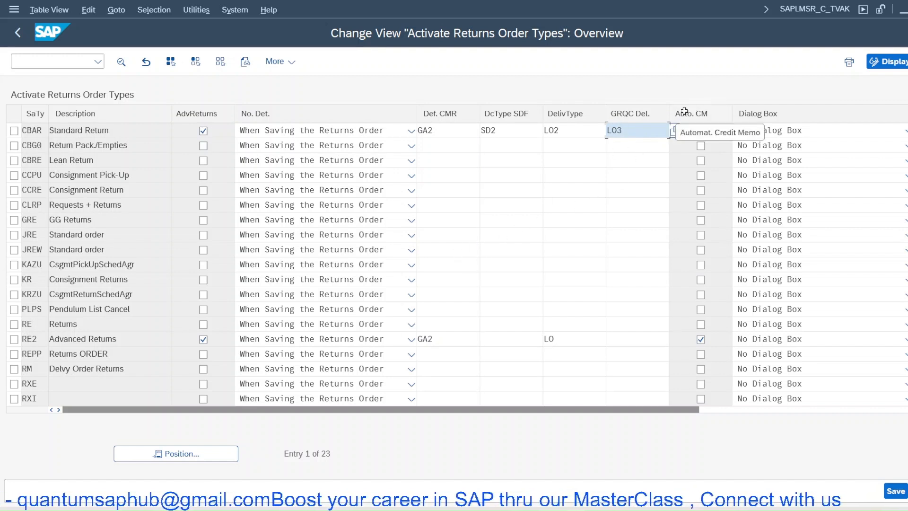
click(701, 131)
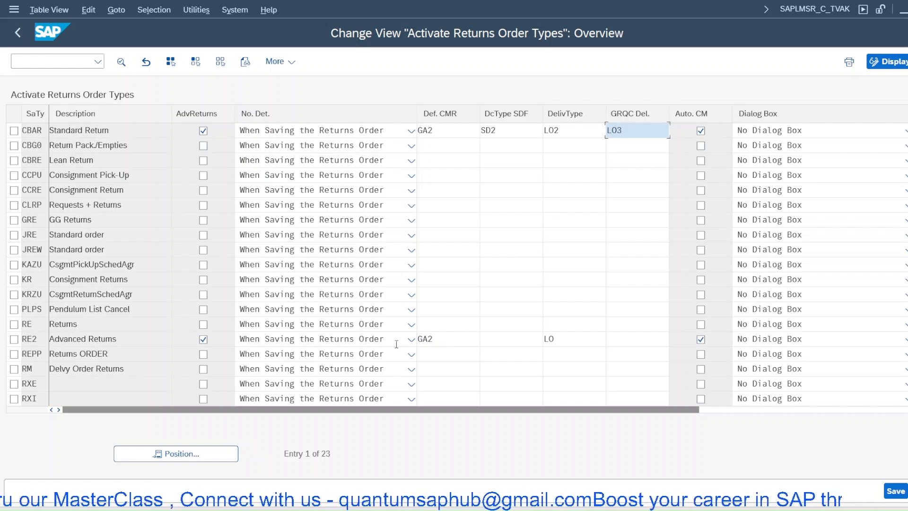
Check the default credit memo request and delivery types of returns order type RE2, and return to the IMG structure.
click(449, 338)
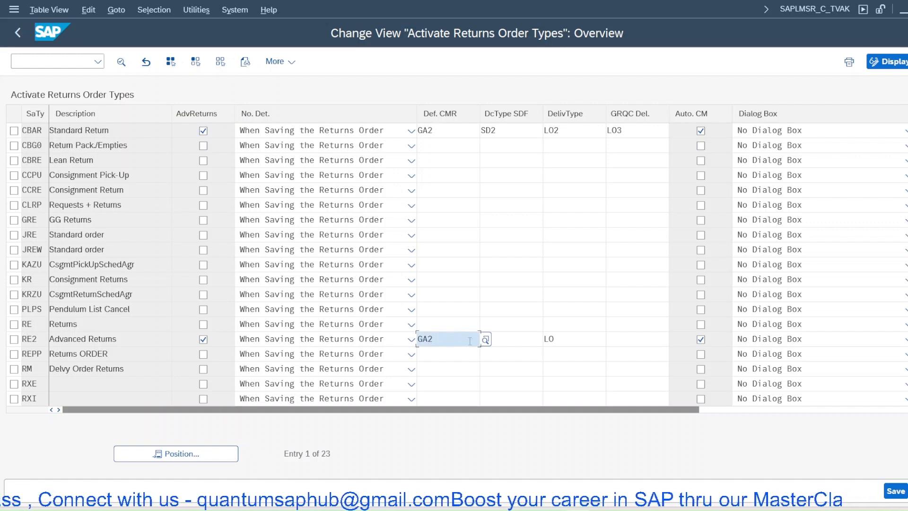
click(576, 340)
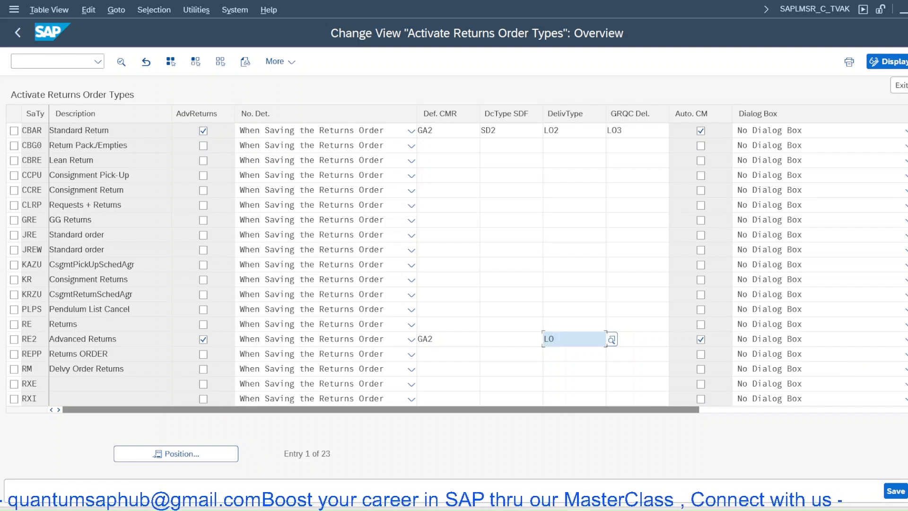
click(907, 61)
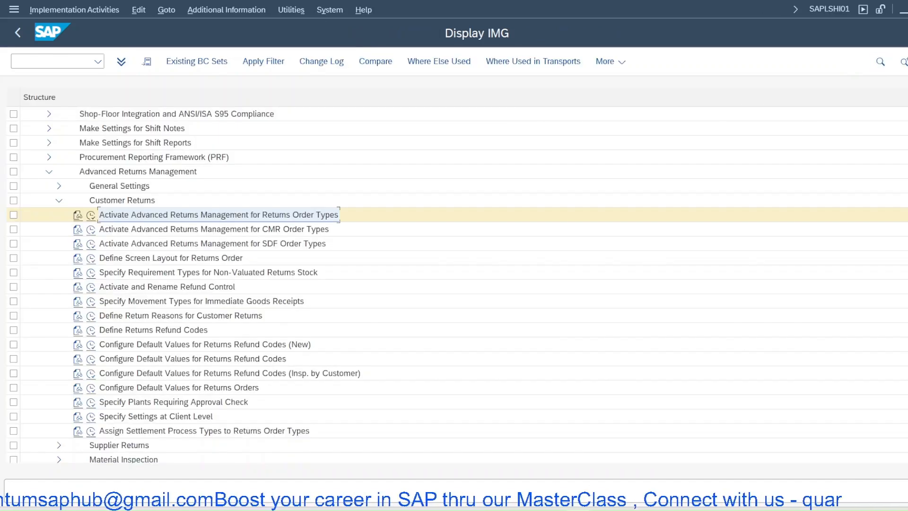
Open Activate Advanced Returns Management for CMR Order Types, check the activation of GA2, and return to the IMG structure.
click(91, 230)
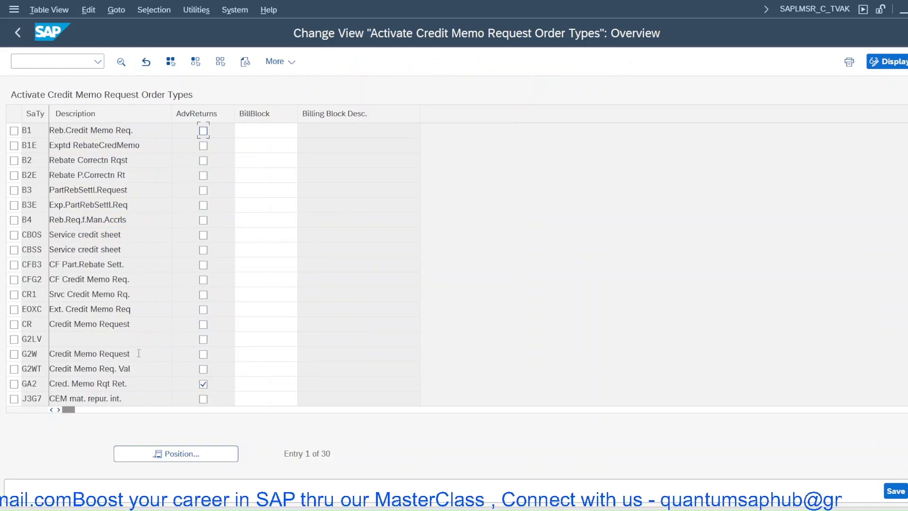
drag(135, 384, 21, 384)
click(204, 384)
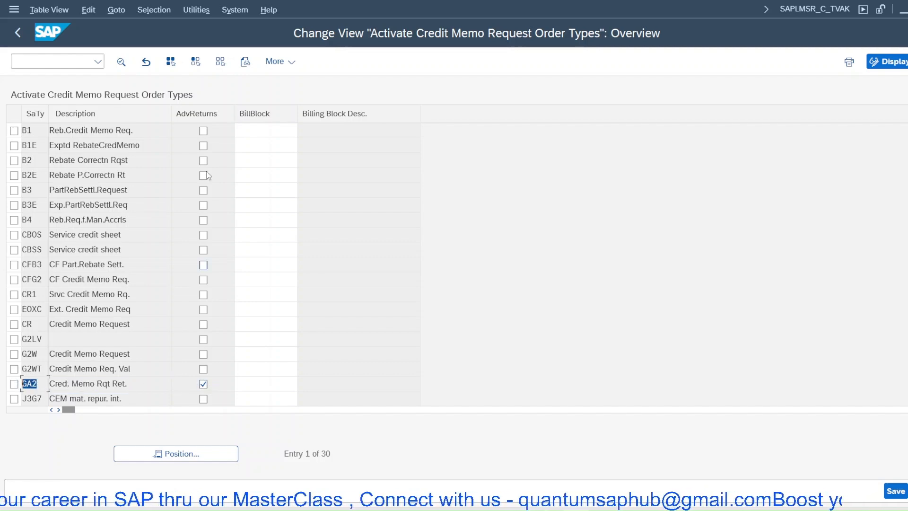
click(907, 62)
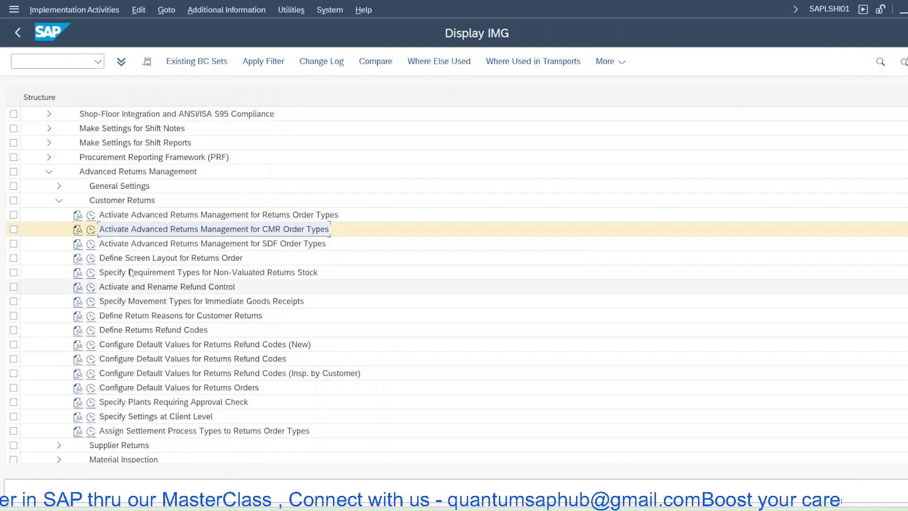
Open Activate Advanced Returns Management for SDF Order Types, review the free-of-charge delivery order types, and return to the IMG structure.
click(91, 245)
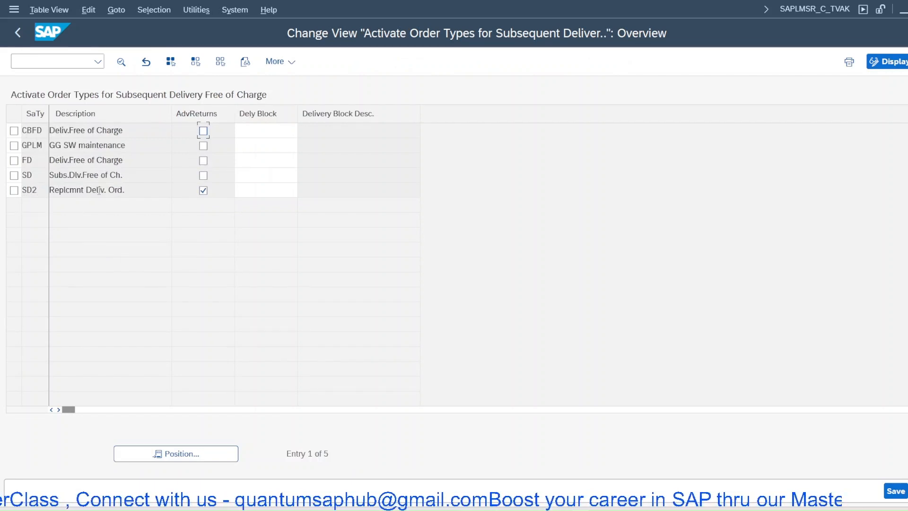
click(33, 176)
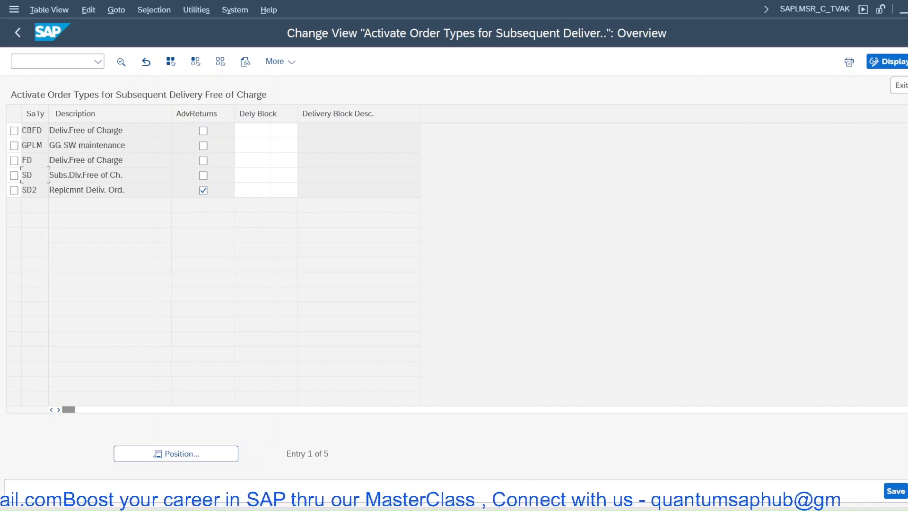
click(898, 86)
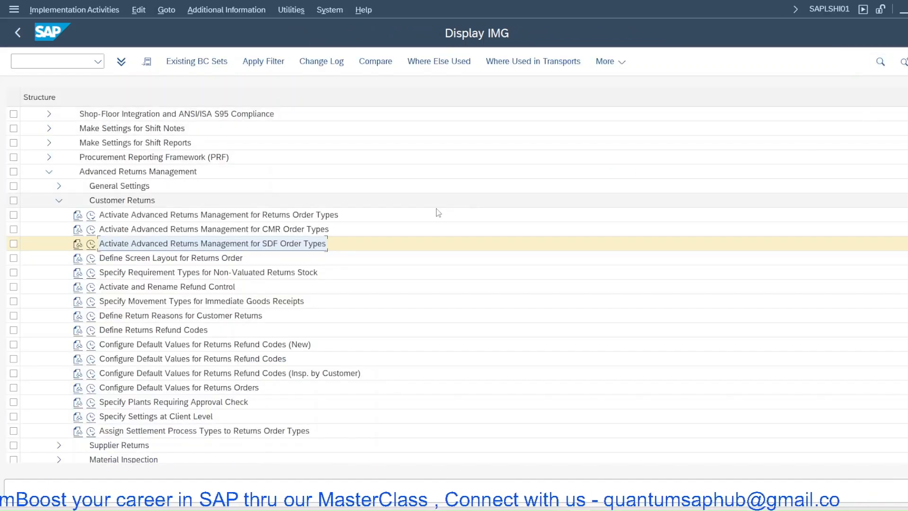
Open Define Screen Layout for Returns Order and examine the modifiable fields with their input, required, display and hide settings.
click(92, 259)
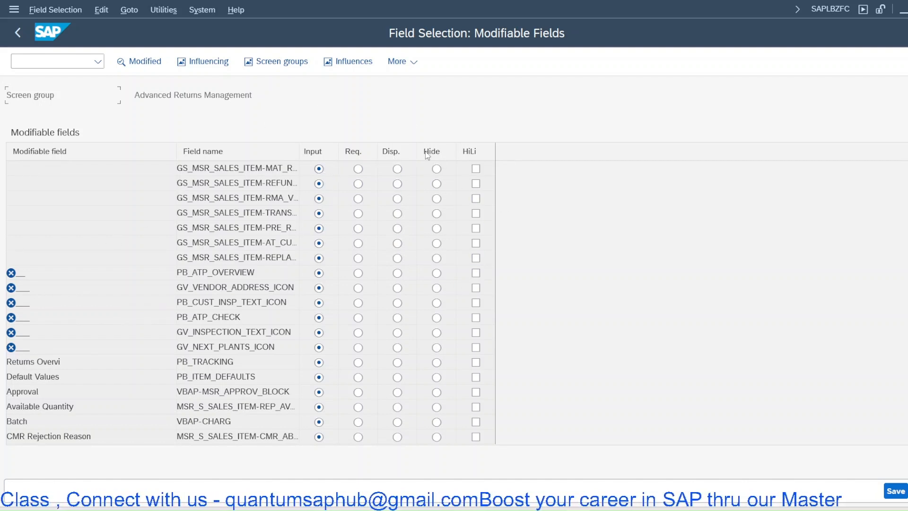
scroll(87, 319, down, 1)
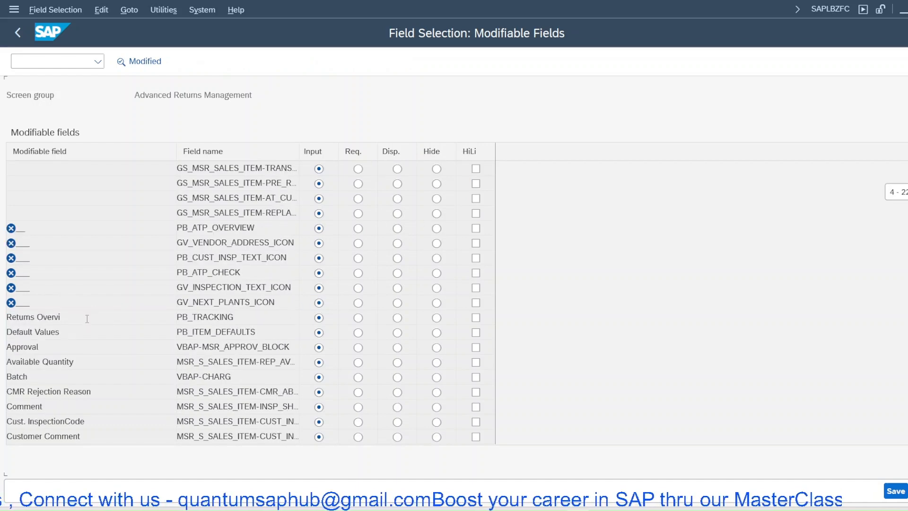
scroll(107, 345, down, 7)
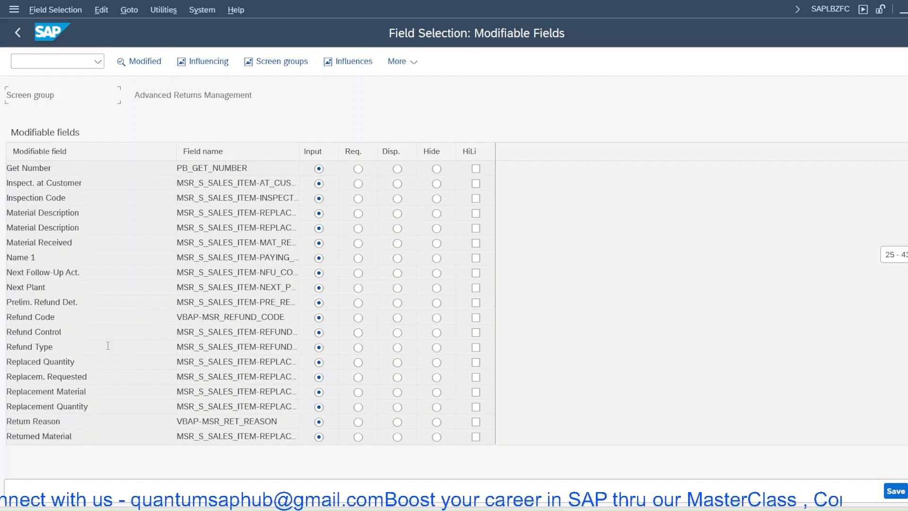
scroll(108, 346, down, 2)
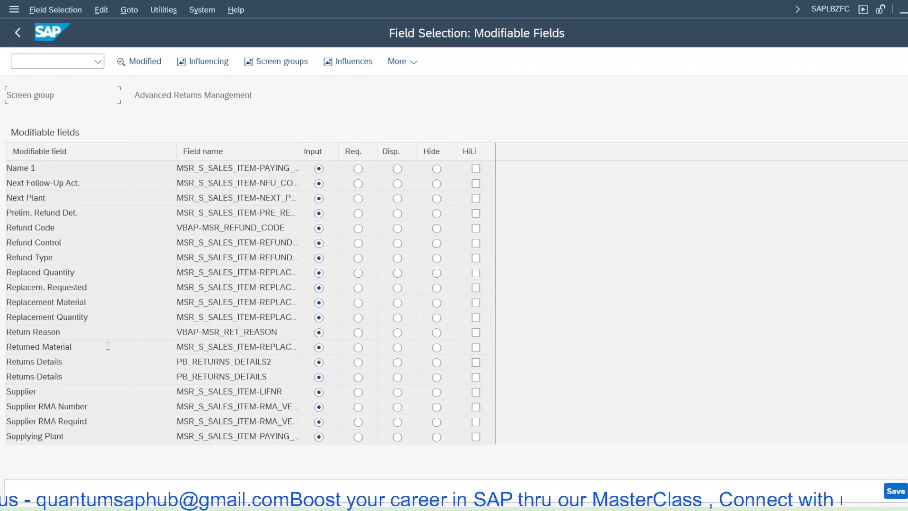
scroll(108, 346, down, 4)
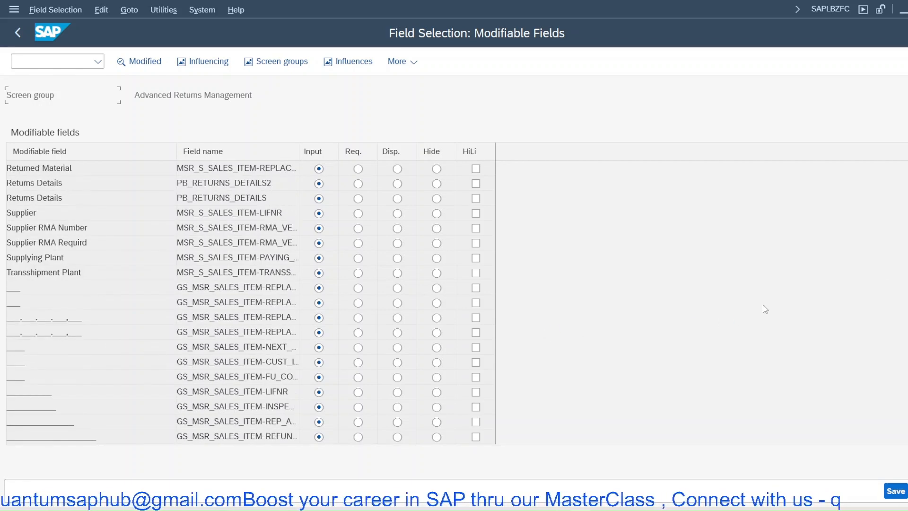
scroll(266, 326, down, 9)
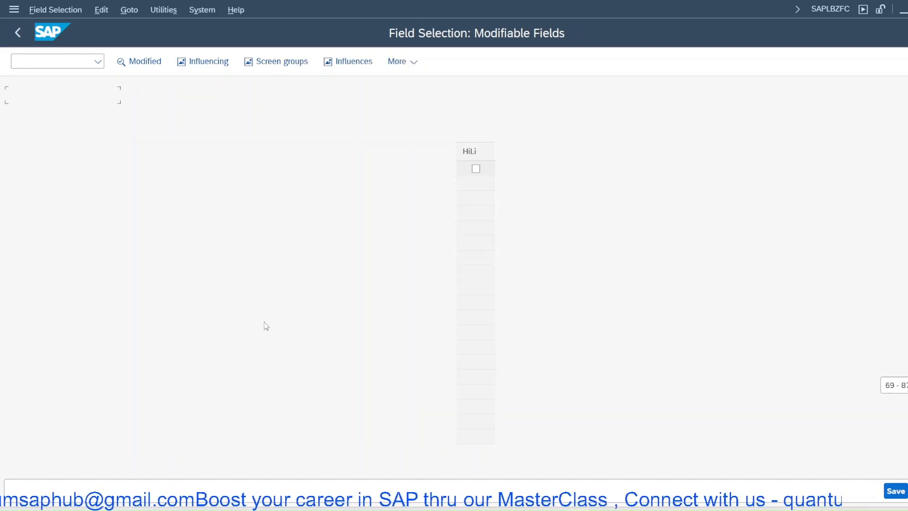
scroll(310, 234, up, 3)
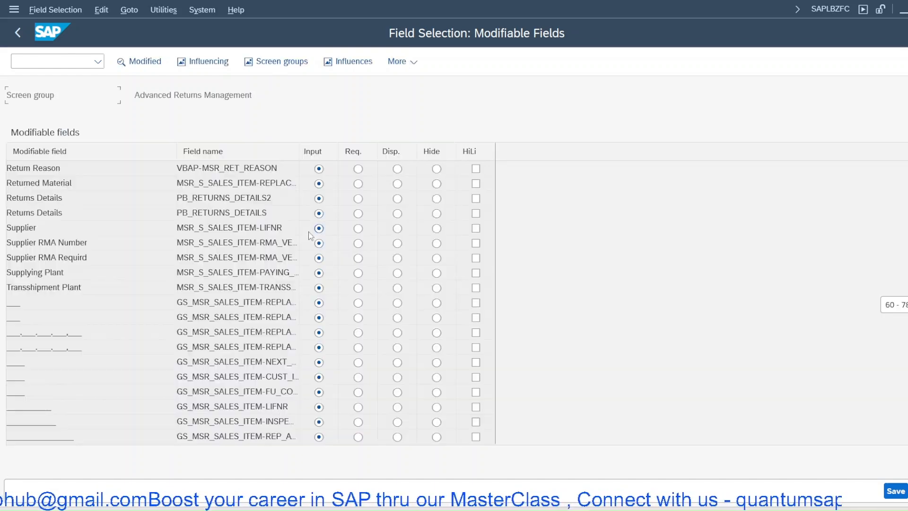
Leave the field selection, open Activate and Rename Refund Control, review the refund control activation and descriptions, and return to the IMG structure.
scroll(326, 232, up, 2)
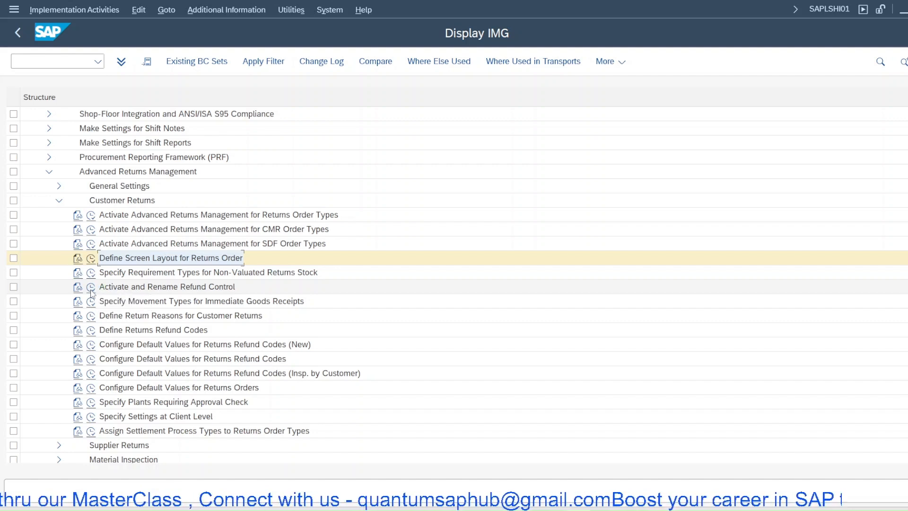
click(91, 288)
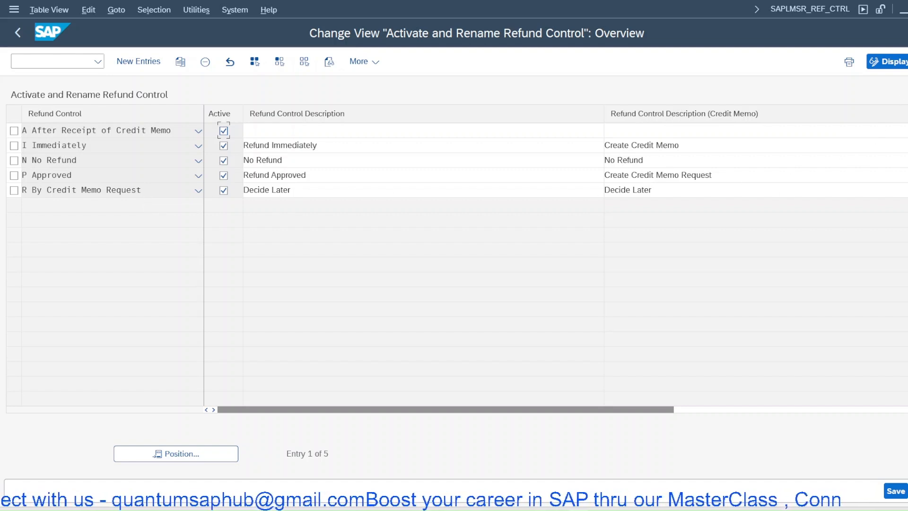
key(F3)
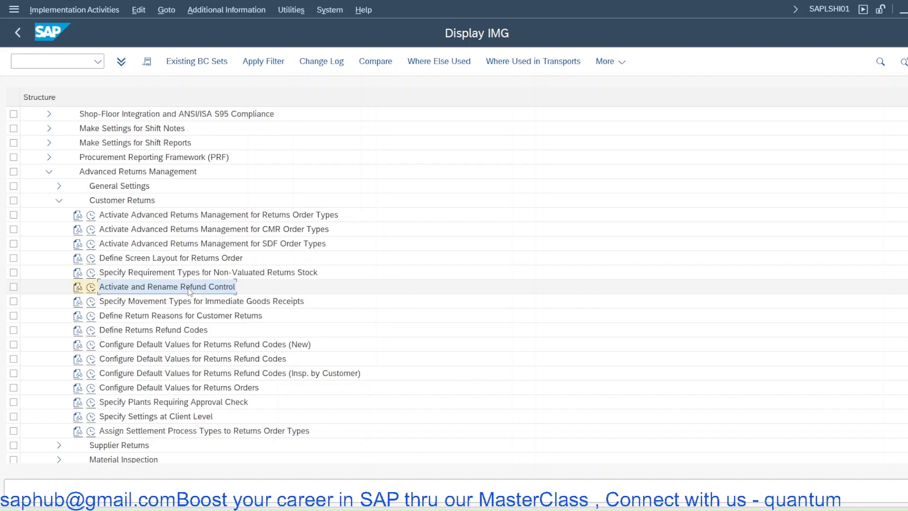
Review the entries in Define Return Reasons for Customer Returns and Define Returns Refund Codes, returning to the IMG structure after each.
click(92, 316)
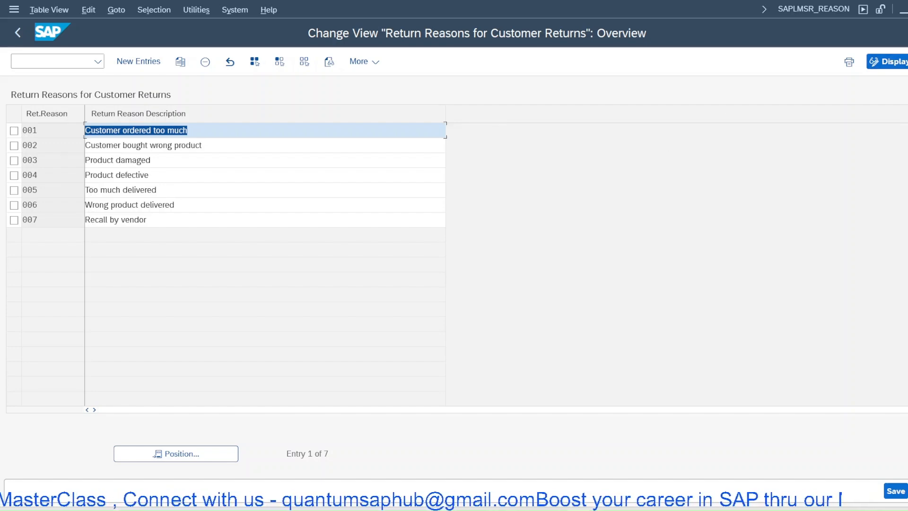
key(F3)
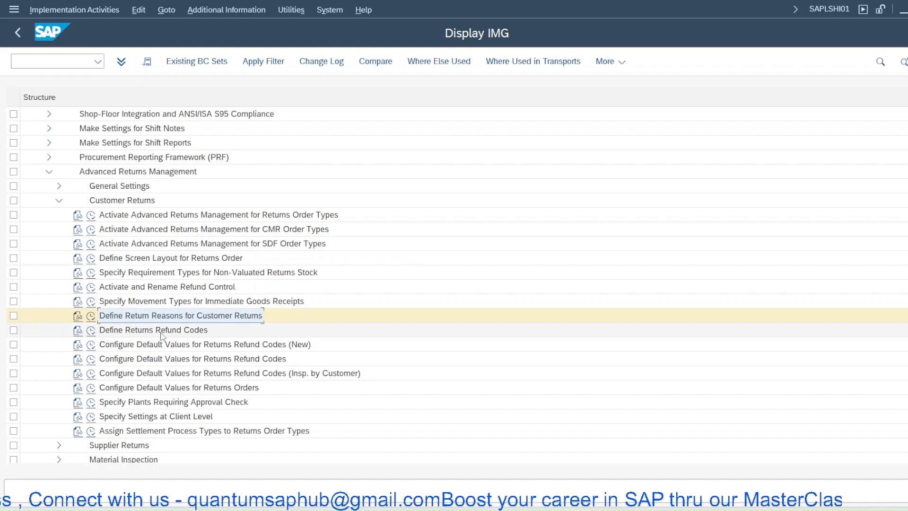
click(92, 331)
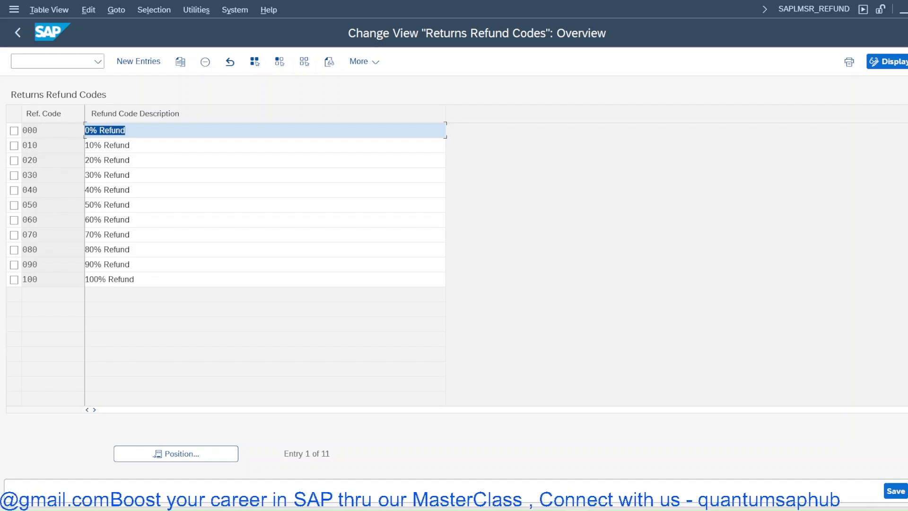
click(907, 61)
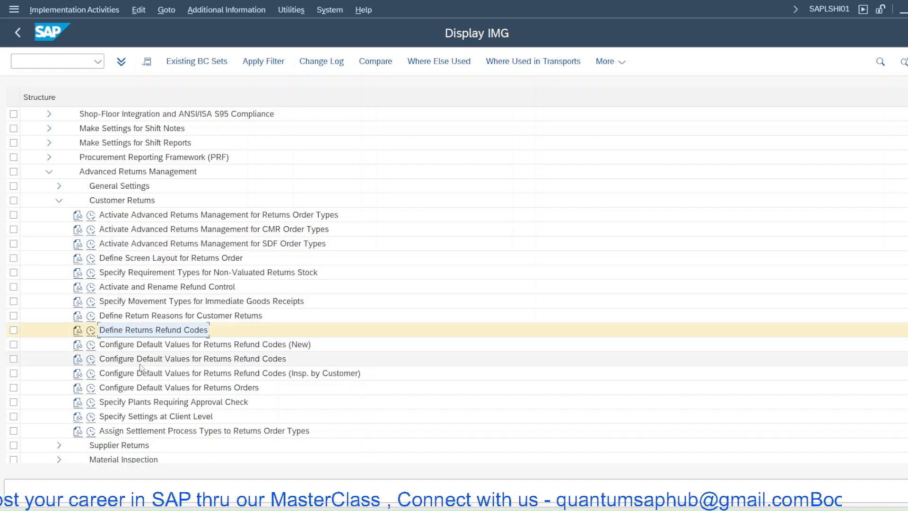
Check Configure Default Values for Returns Refund Codes and Configure Default Values for Returns Orders, returning to the IMG structure after each.
click(91, 359)
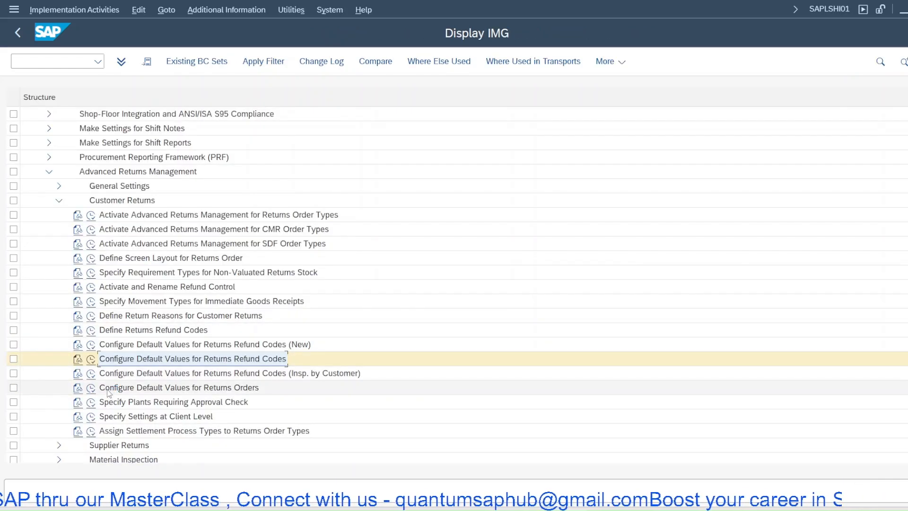
click(90, 389)
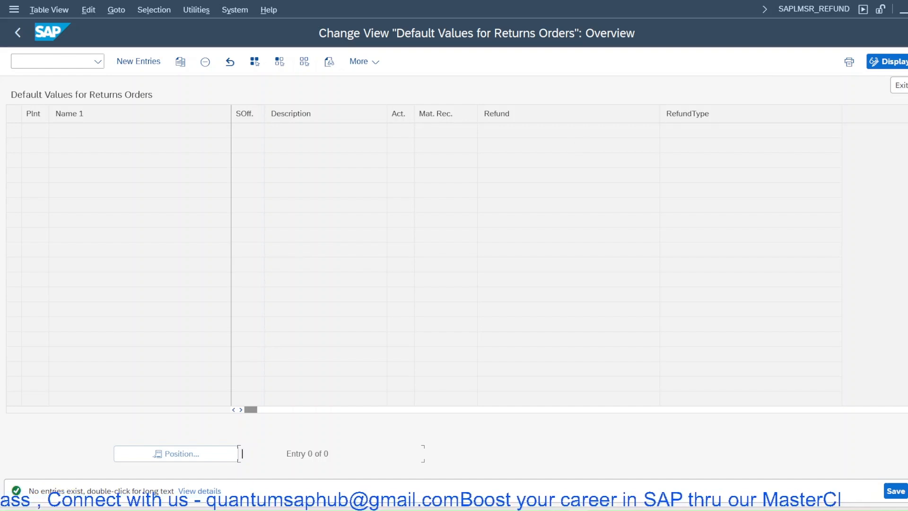
click(906, 62)
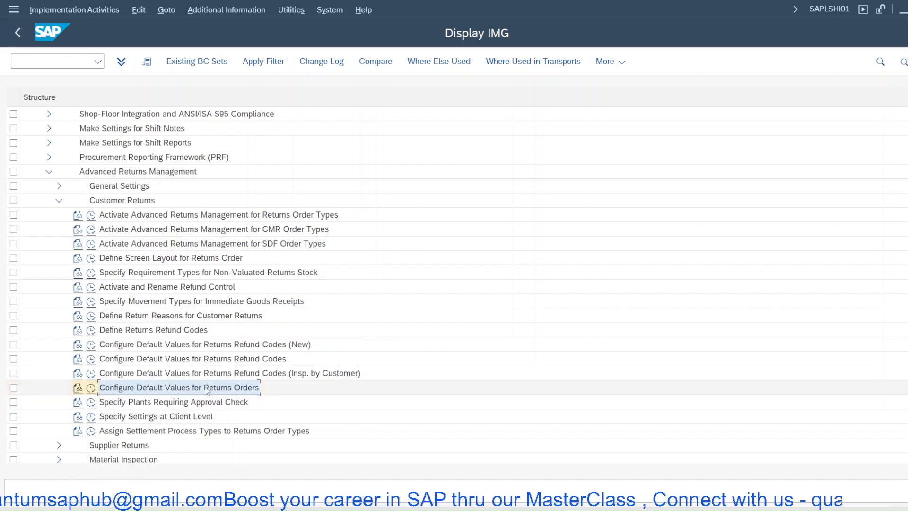
Check the plant activation in Specify Plants Requiring Approval Check, and open Assign Settlement Process Types to Returns Order Types.
click(92, 404)
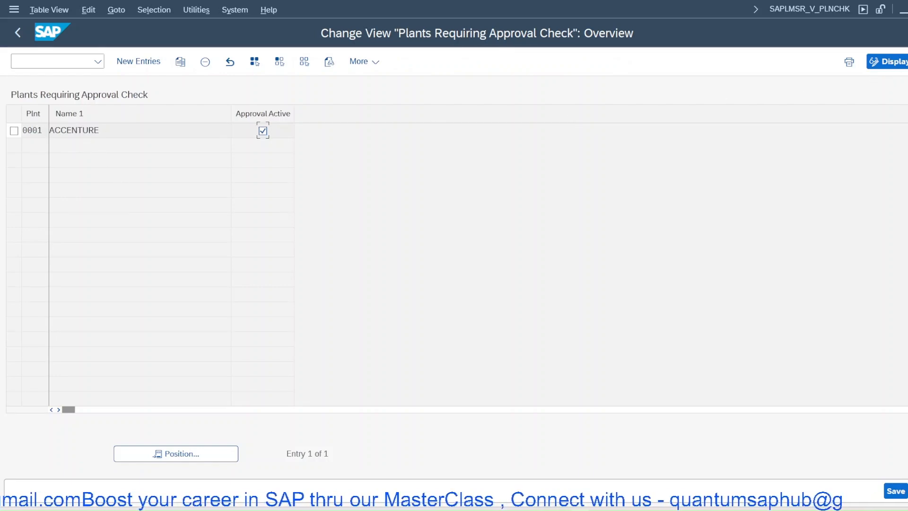
key(F3)
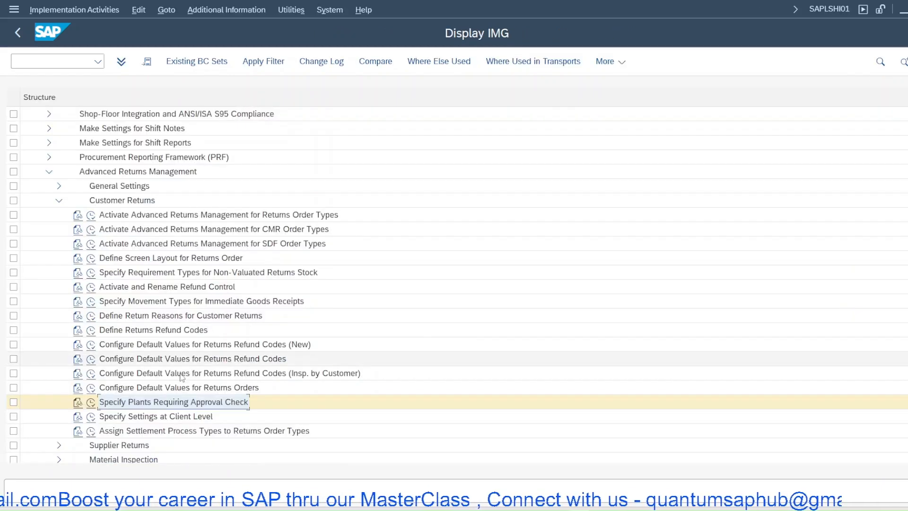
click(91, 431)
Expand Material Inspection, examine the activities under Basic Settings for Material Inspection and Warehouse Management Integration, and collapse it again.
scroll(242, 283, down, 1)
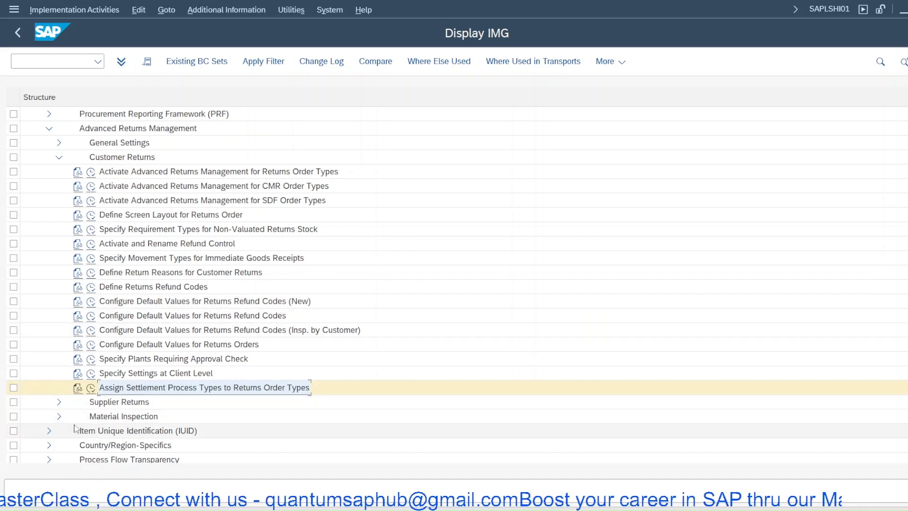
click(59, 417)
scroll(195, 367, down, 2)
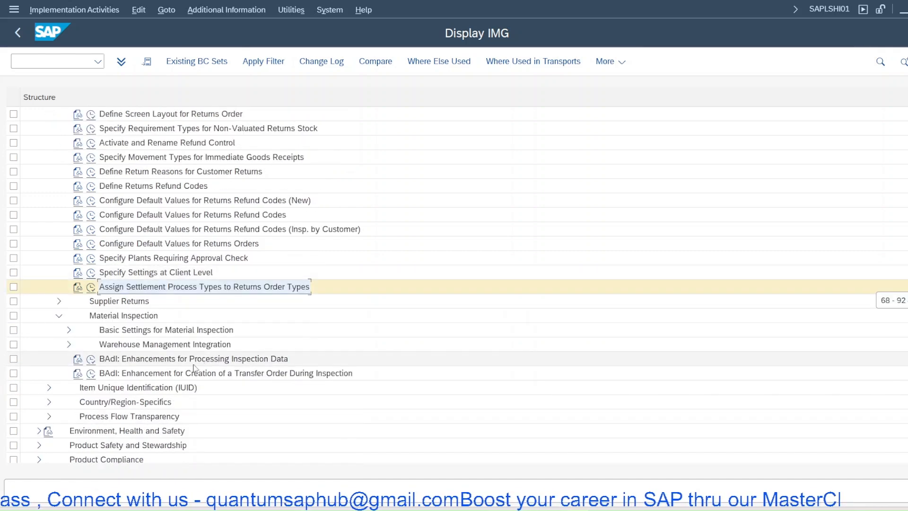
click(70, 331)
scroll(454, 355, down, 2)
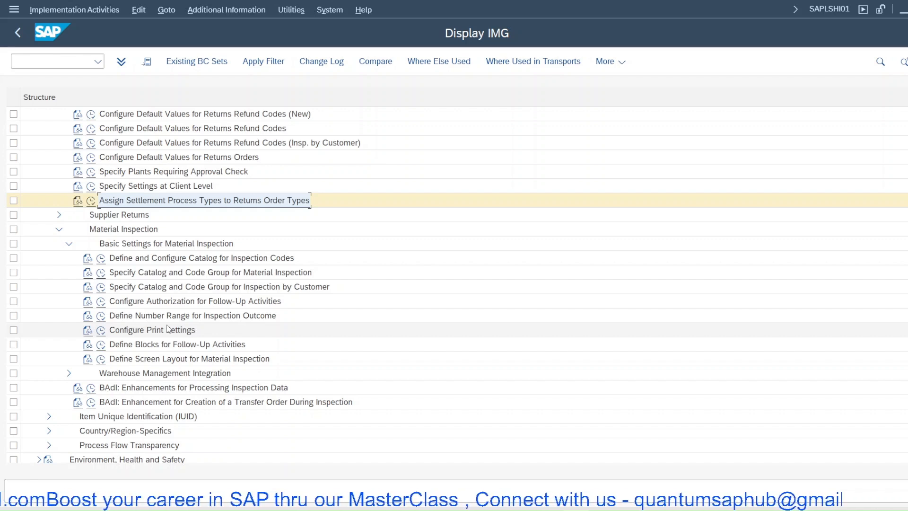
click(69, 373)
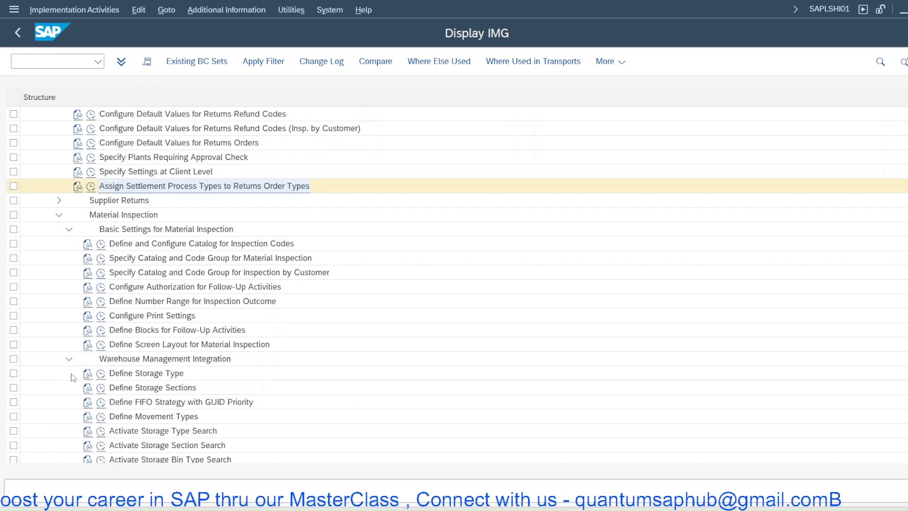
click(59, 215)
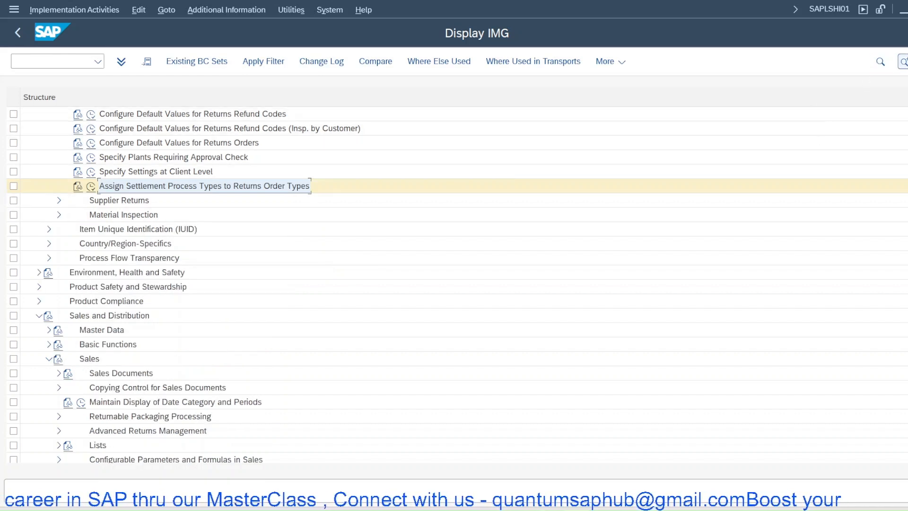
Leave the IMG, run transaction /nva01 and continue to the overview for creating a standard return.
click(907, 61)
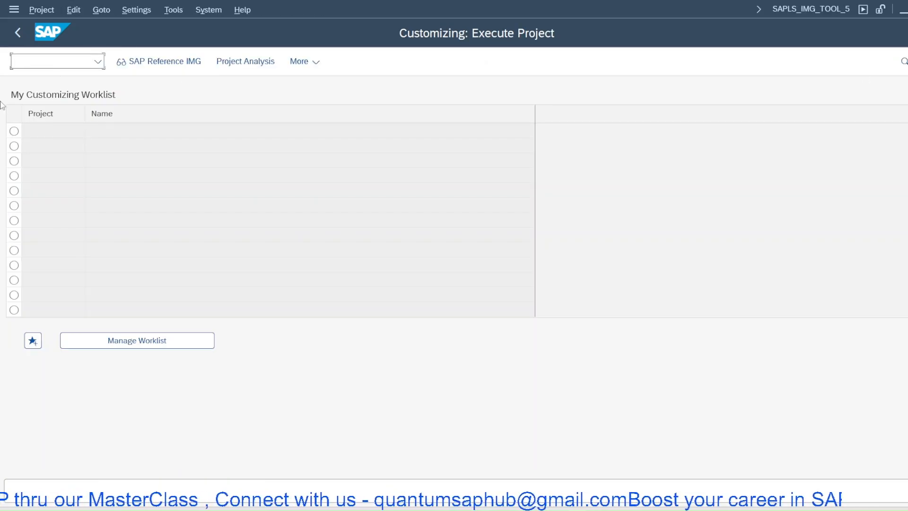
text(/nva0)
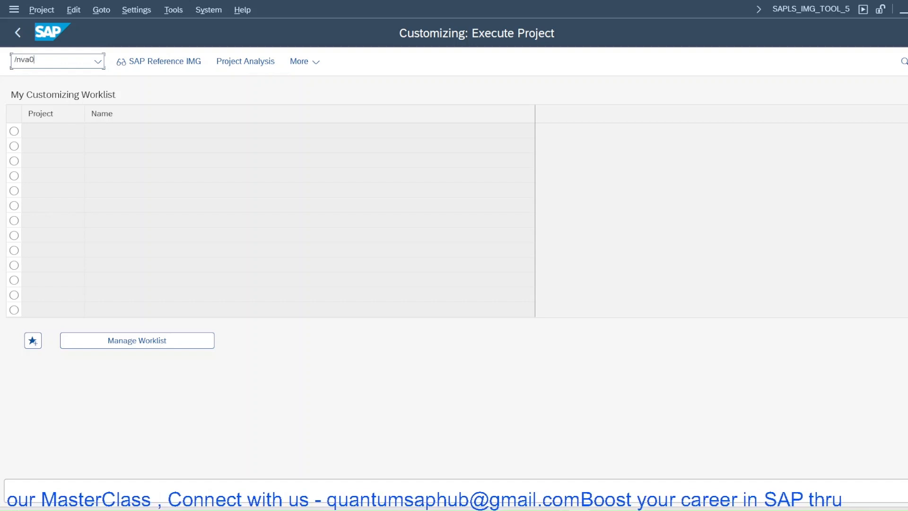
text(1)
key(Return)
key(Return)
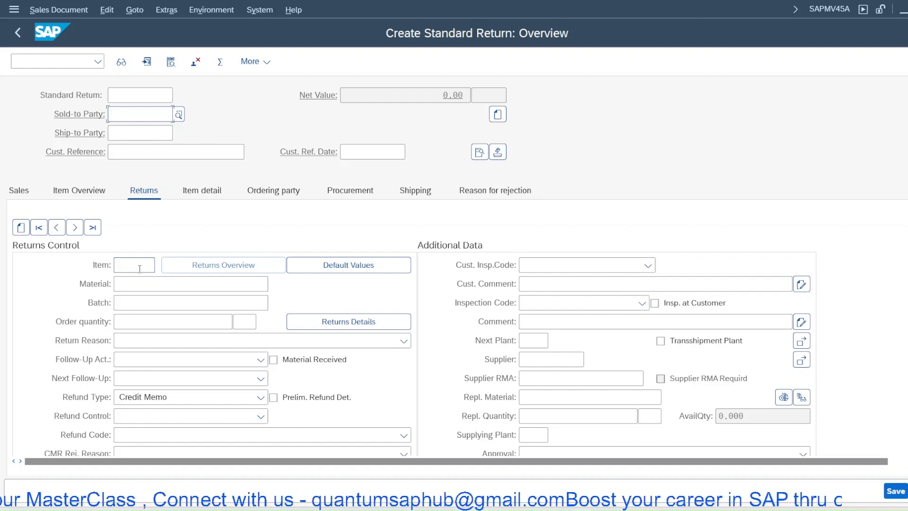
Request the returns item default values and enter the customer number as the required sold-to party.
click(313, 268)
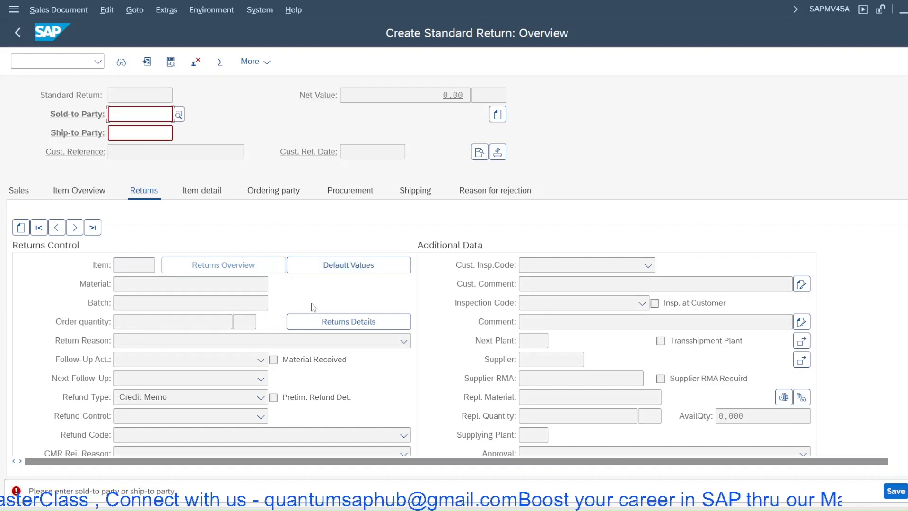
key(space)
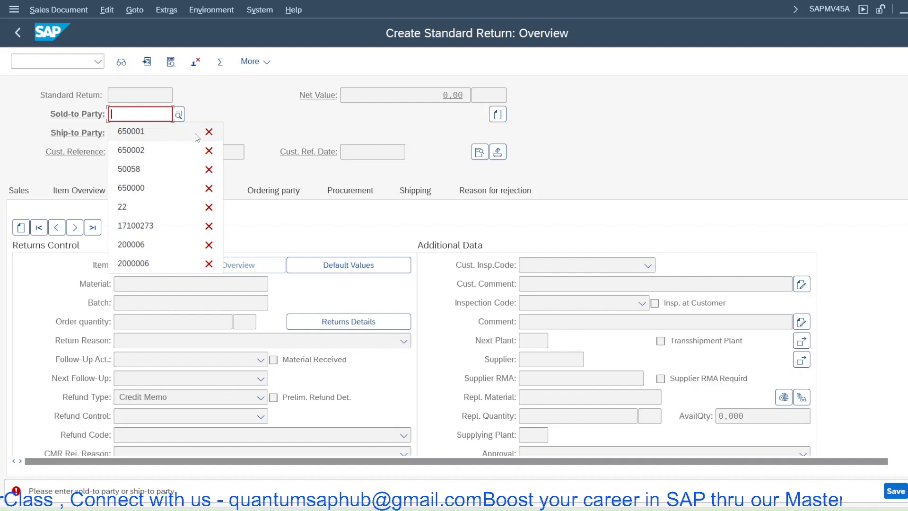
click(163, 133)
key(Return)
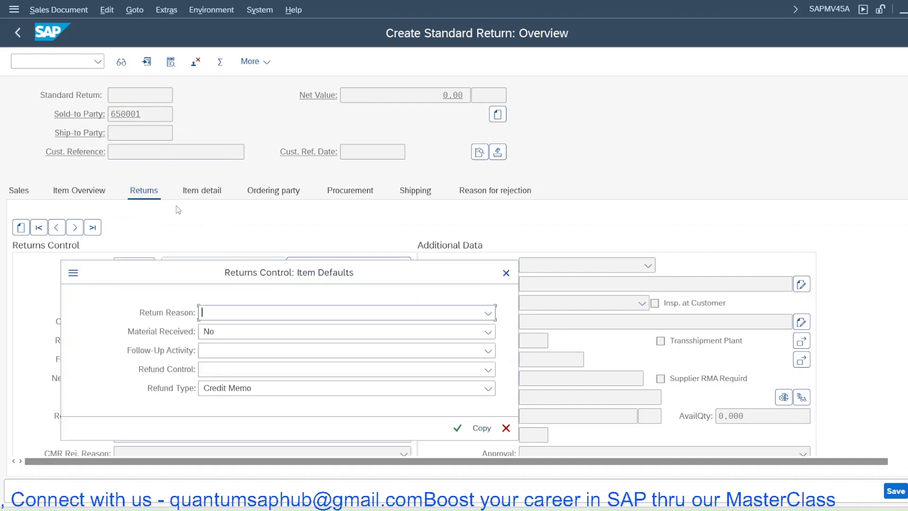
In the item defaults, set the return reason to 003 Product damaged, material received to Yes, and follow-up activity to 0001 Receive into Plant.
click(217, 314)
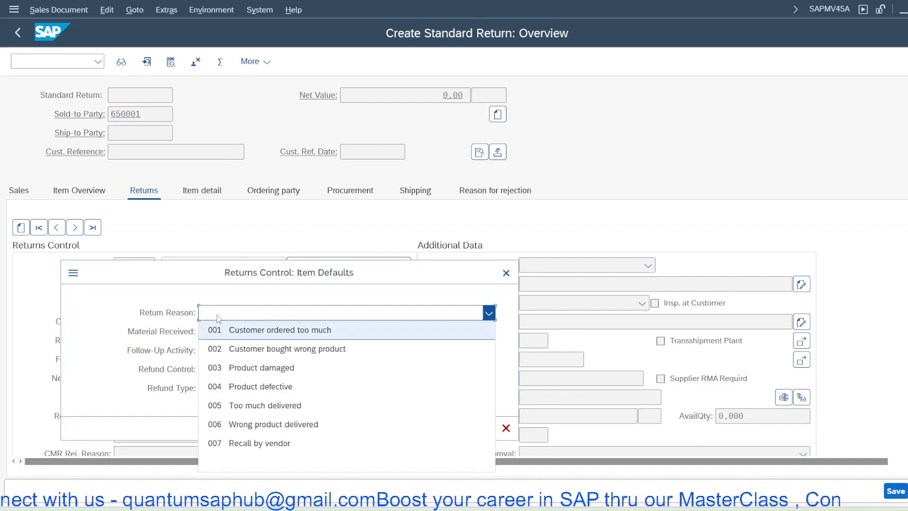
click(246, 368)
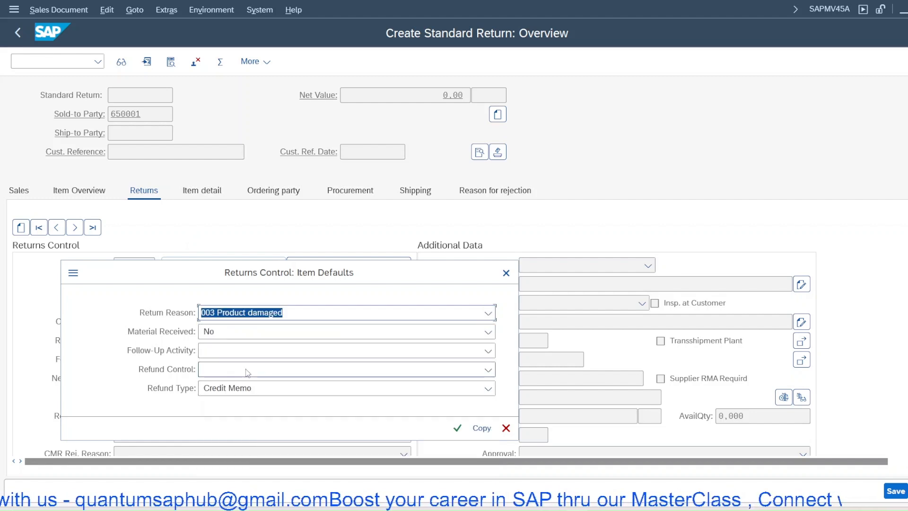
click(238, 336)
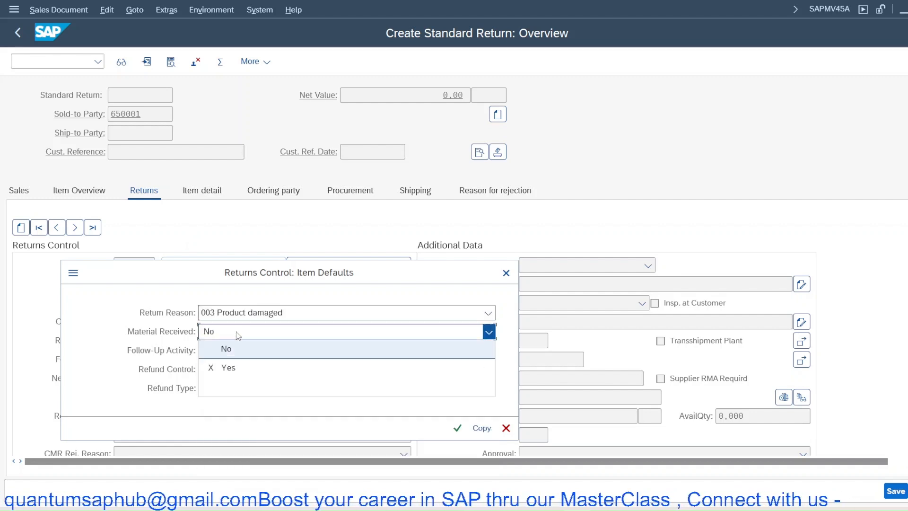
click(241, 375)
click(226, 354)
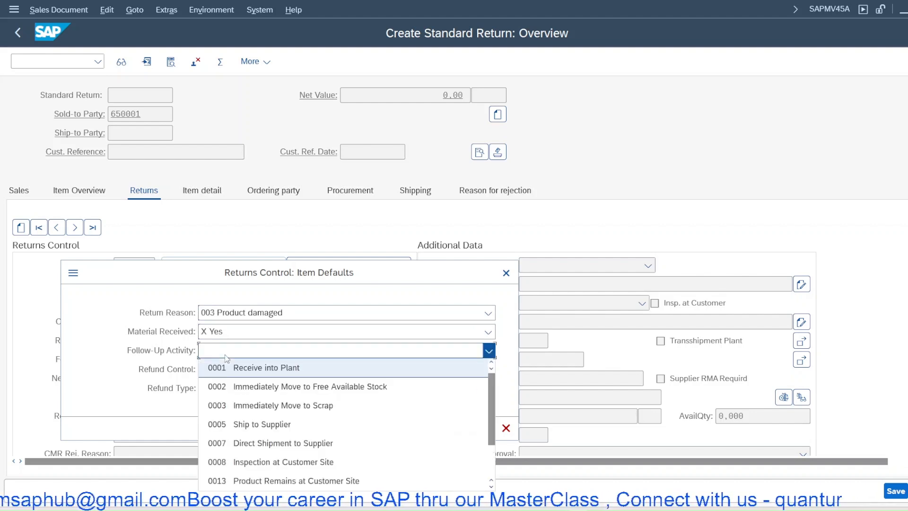
click(238, 371)
Set the default refund control to Refund Immediately and keep Credit Memo as the refund type after viewing its options.
click(238, 374)
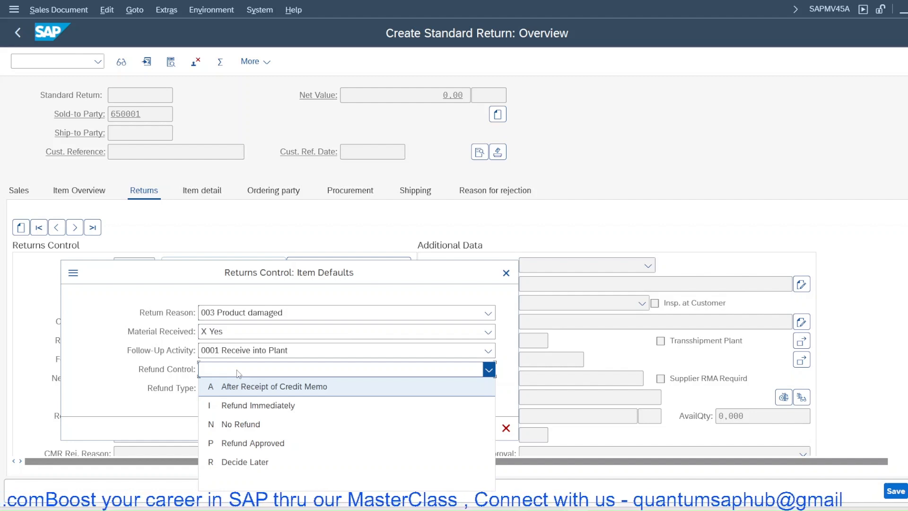
click(238, 408)
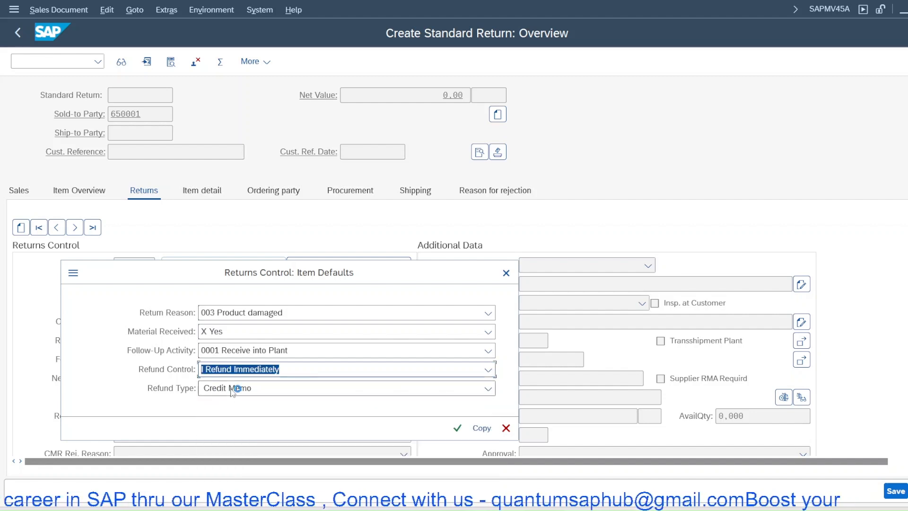
click(232, 392)
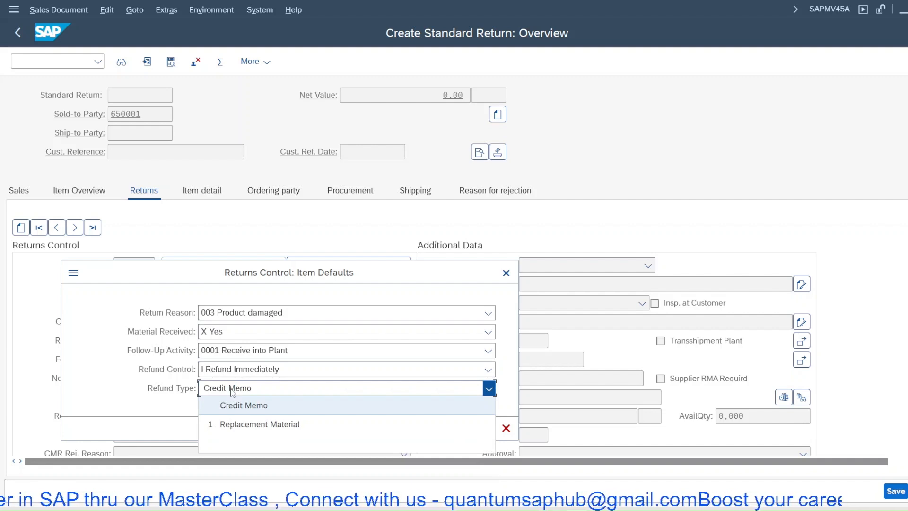
click(167, 387)
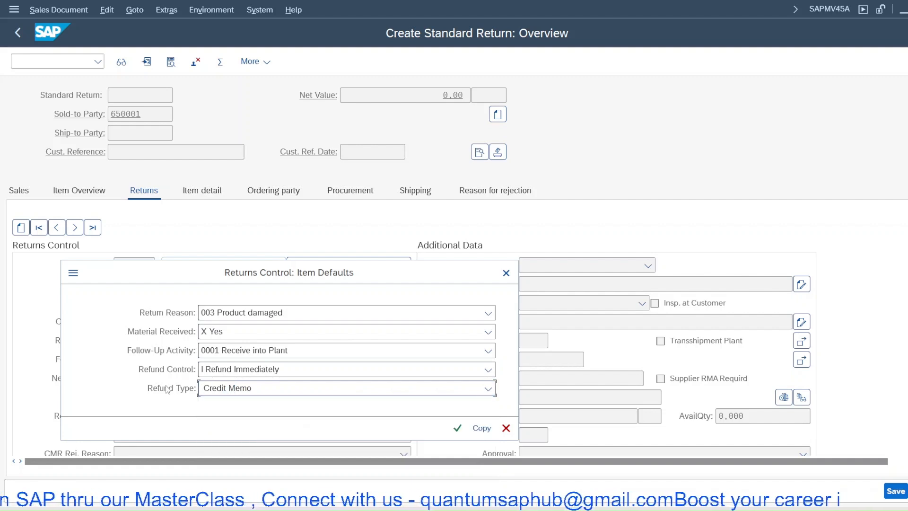
Set the default return reason to 006 Wrong product delivered and copy the item defaults into the standard return.
click(259, 315)
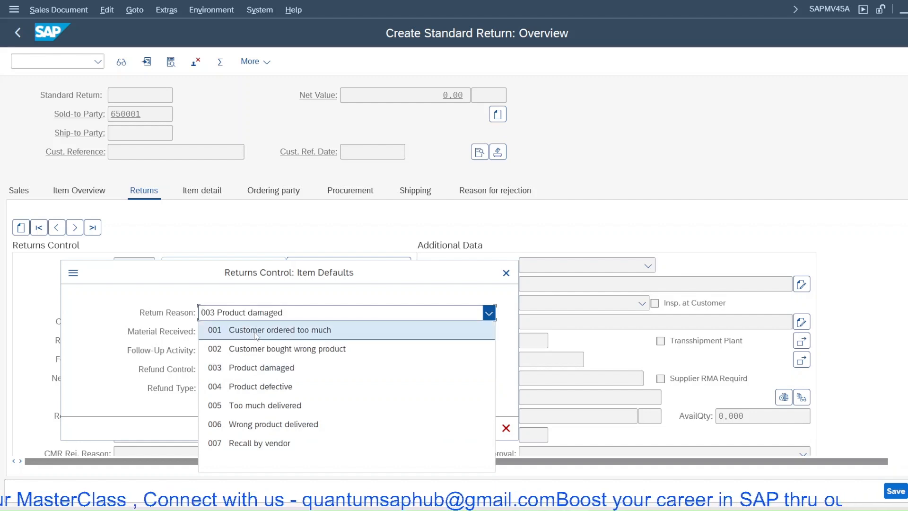
click(256, 424)
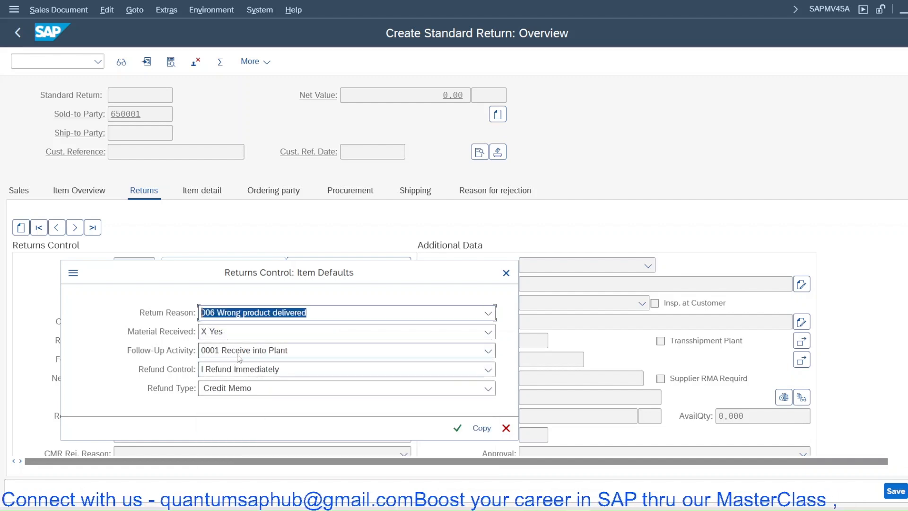
click(468, 430)
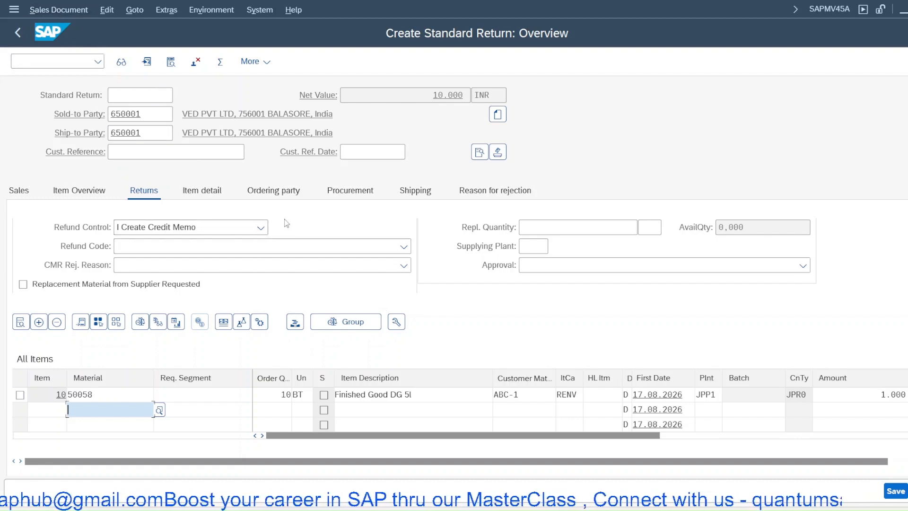
scroll(287, 224, up, 1)
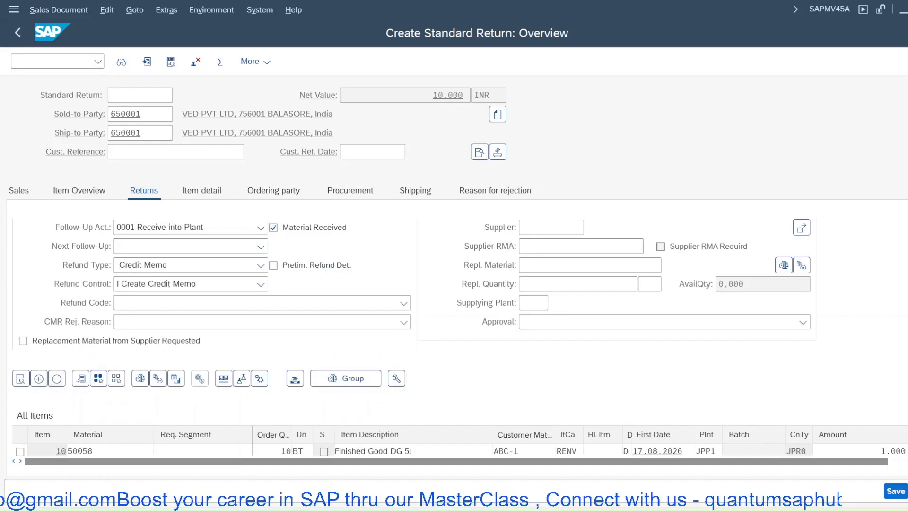
Set the refund code of return item 10 to 100 100% Refund.
scroll(287, 284, up, 2)
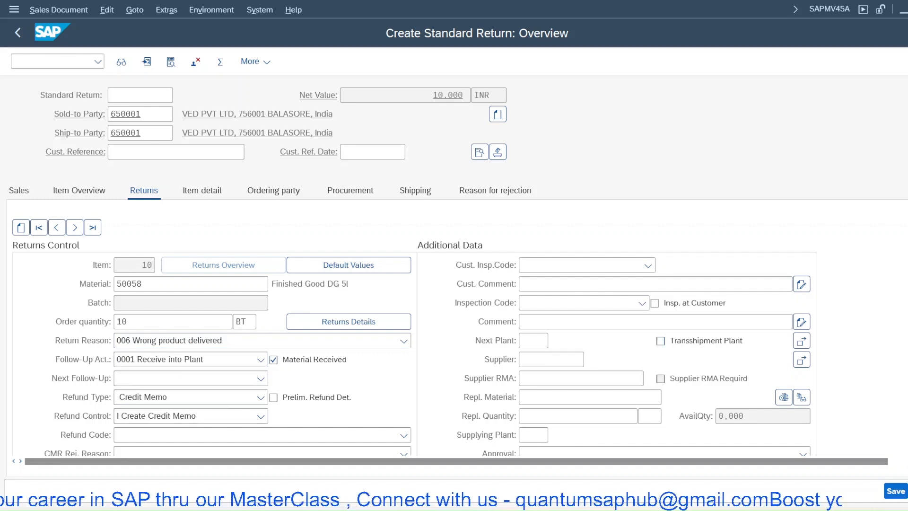
scroll(192, 421, down, 5)
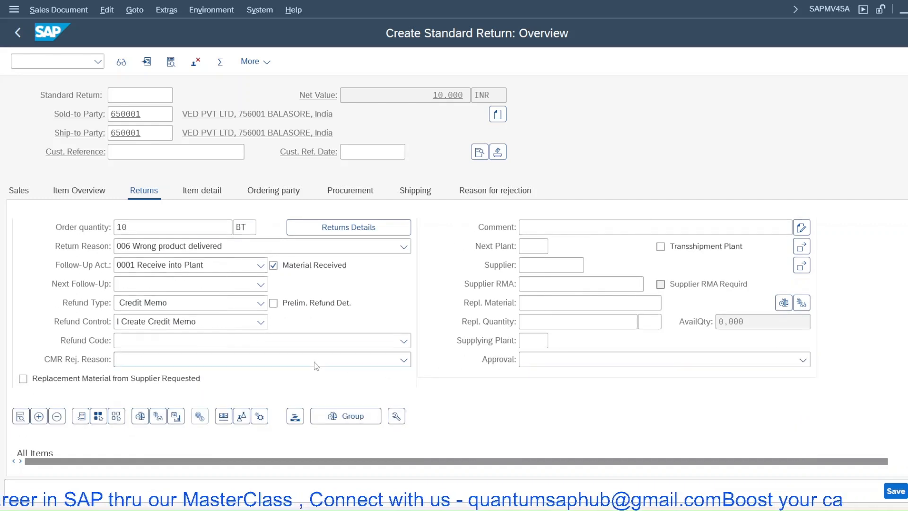
click(229, 341)
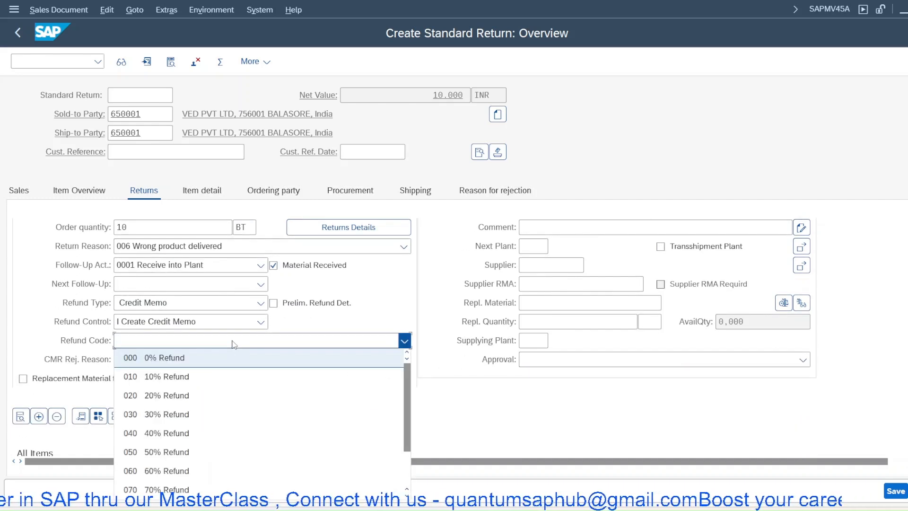
scroll(184, 471, down, 3)
click(182, 471)
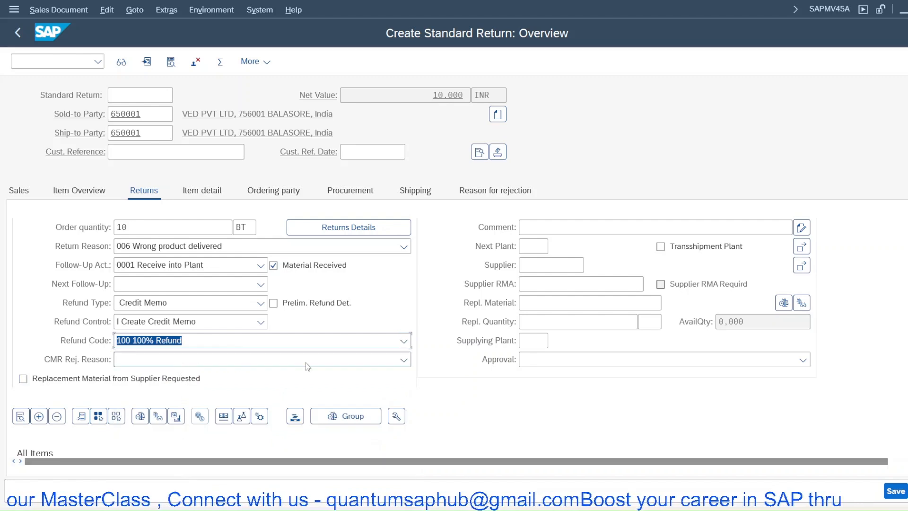
click(427, 323)
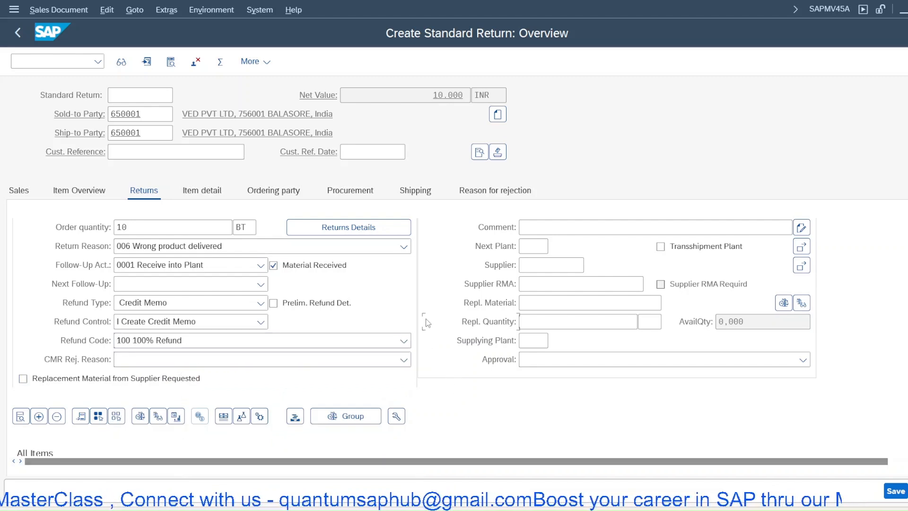
Examine the available next follow-up activities for return item 10 without choosing one.
scroll(412, 331, up, 3)
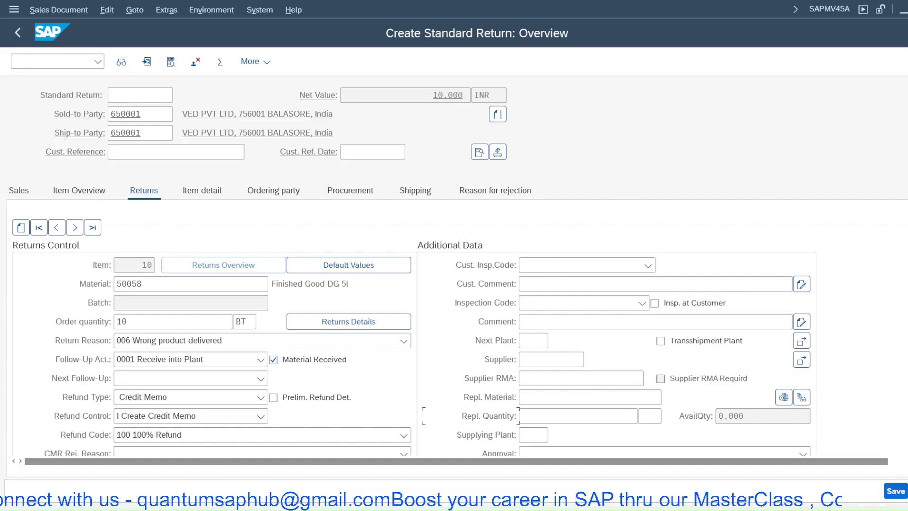
click(262, 379)
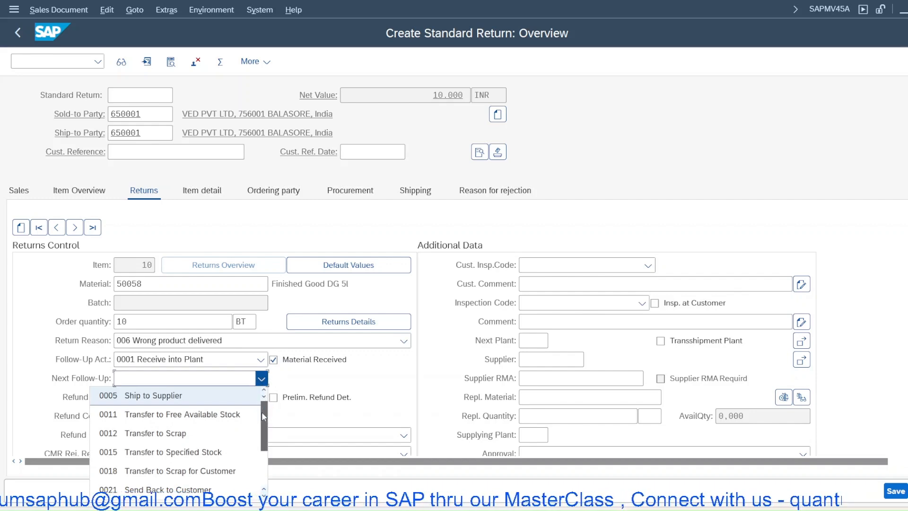
drag(262, 417, 264, 445)
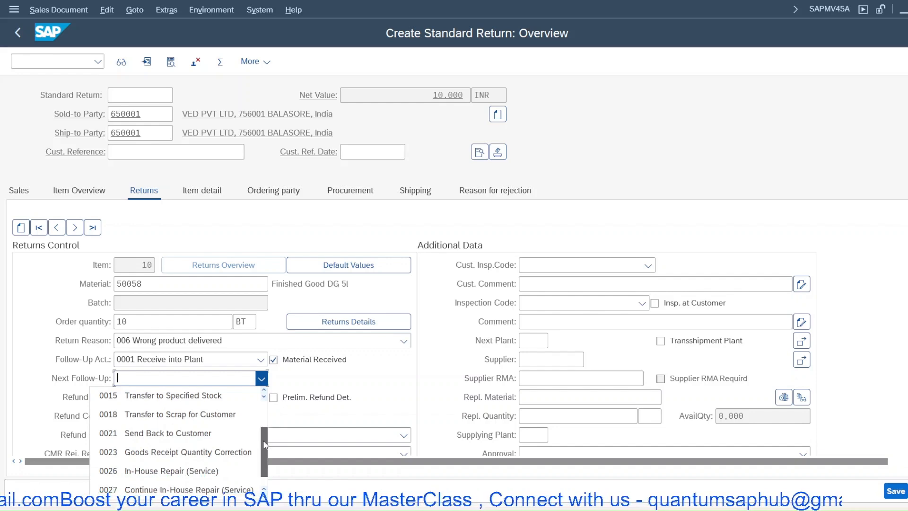
drag(263, 444, 267, 418)
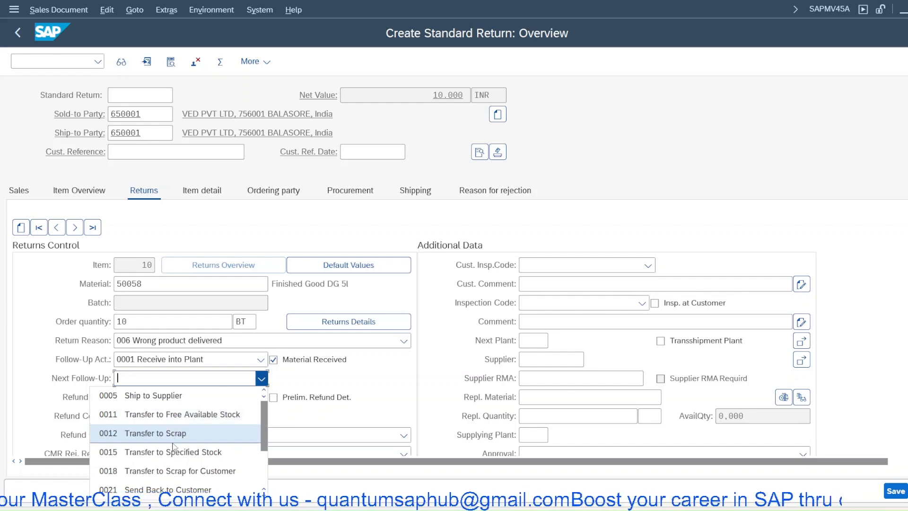
scroll(173, 446, down, 3)
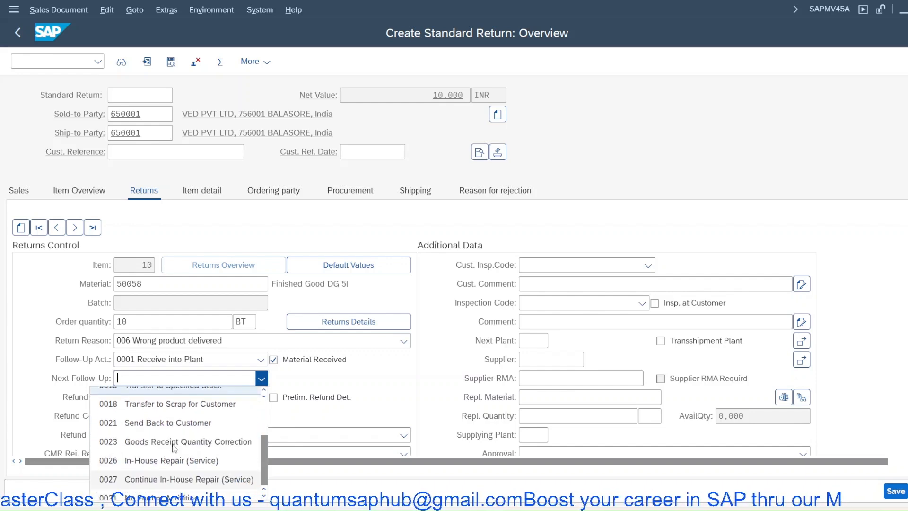
scroll(173, 446, down, 2)
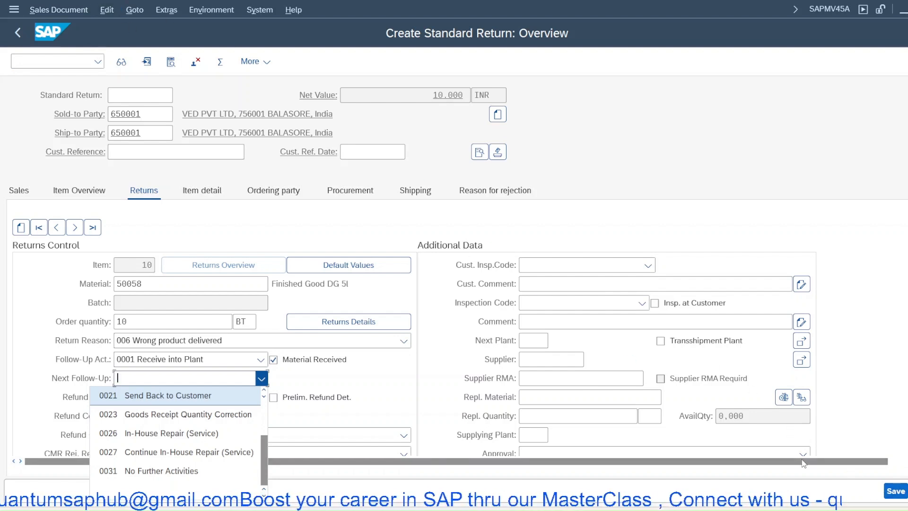
Save the standard return, choose to edit the incomplete document, and open the missing order reason from the incompletion log.
click(897, 495)
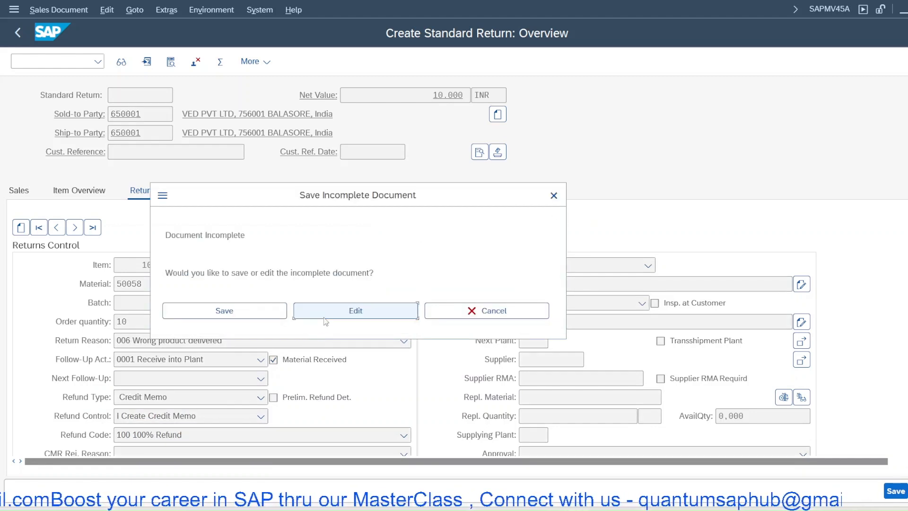
click(325, 317)
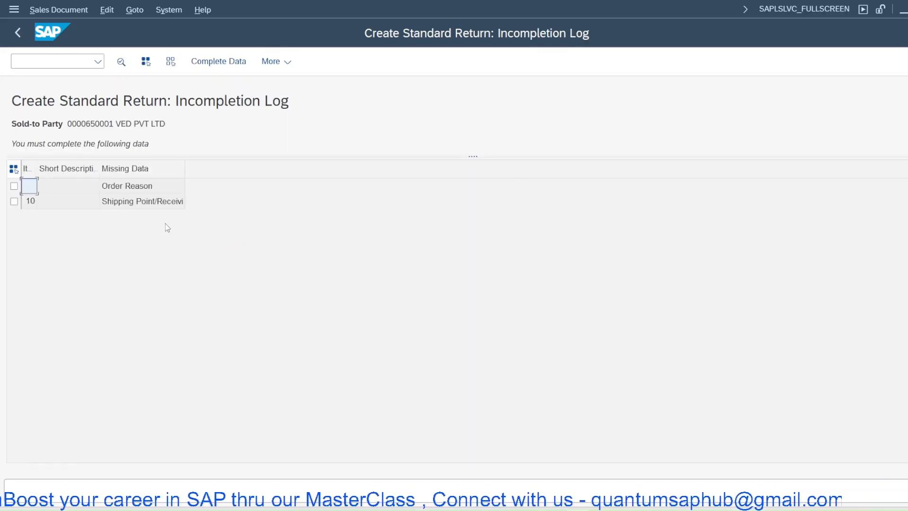
double_click(129, 187)
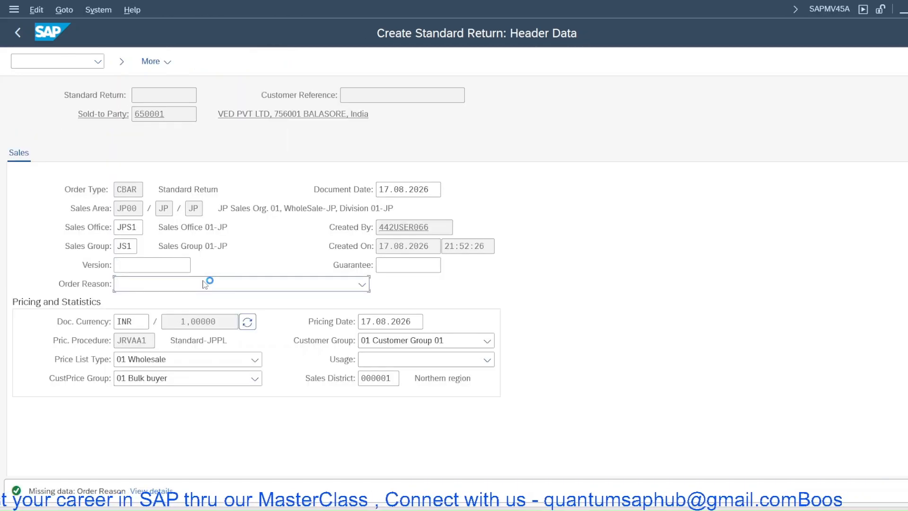
Set the order reason in the header data to 101 Poor Quality and return to the incompletion log.
click(205, 283)
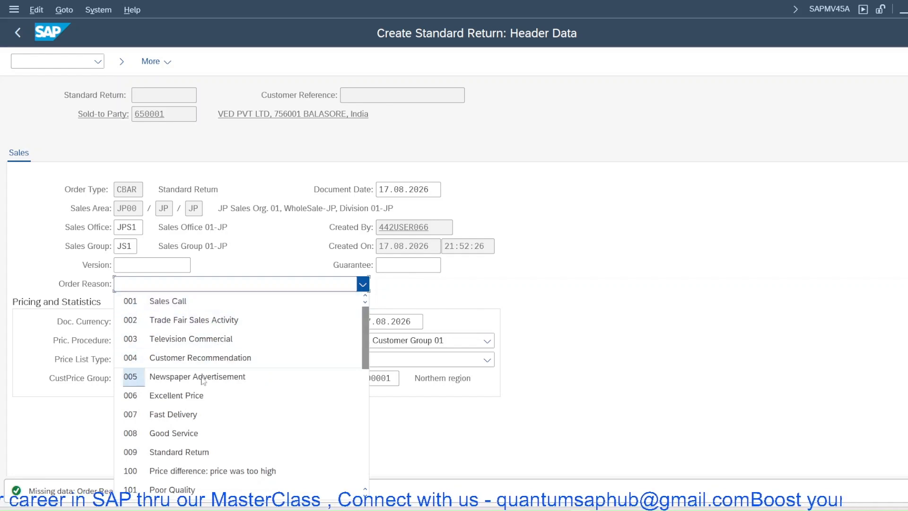
scroll(204, 435, down, 4)
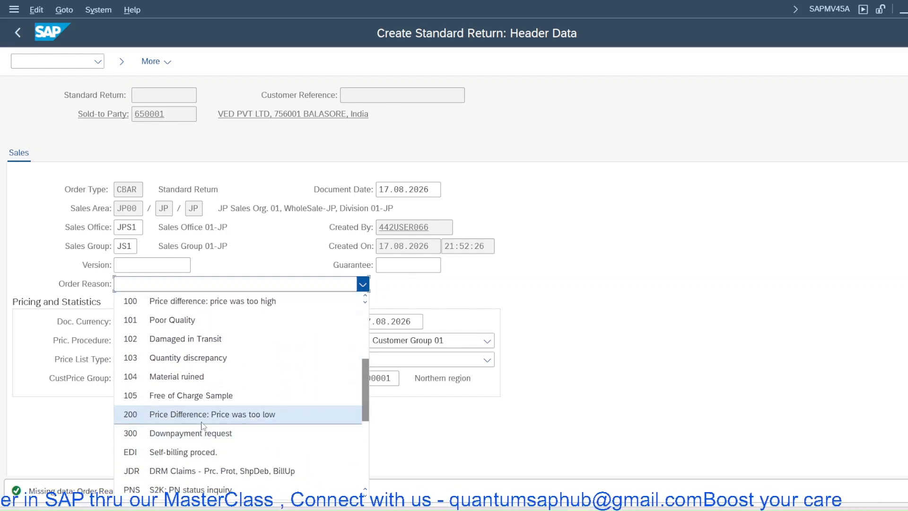
scroll(202, 426, down, 4)
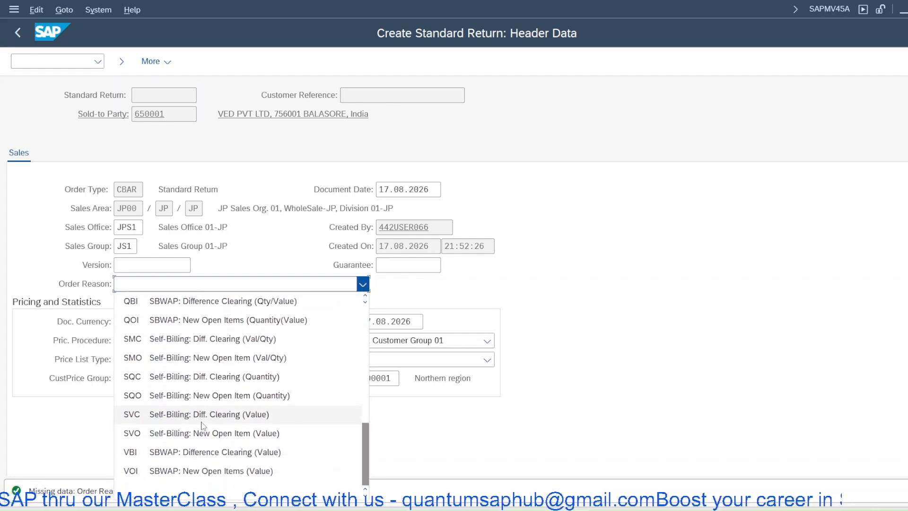
scroll(203, 426, up, 6)
scroll(204, 426, up, 1)
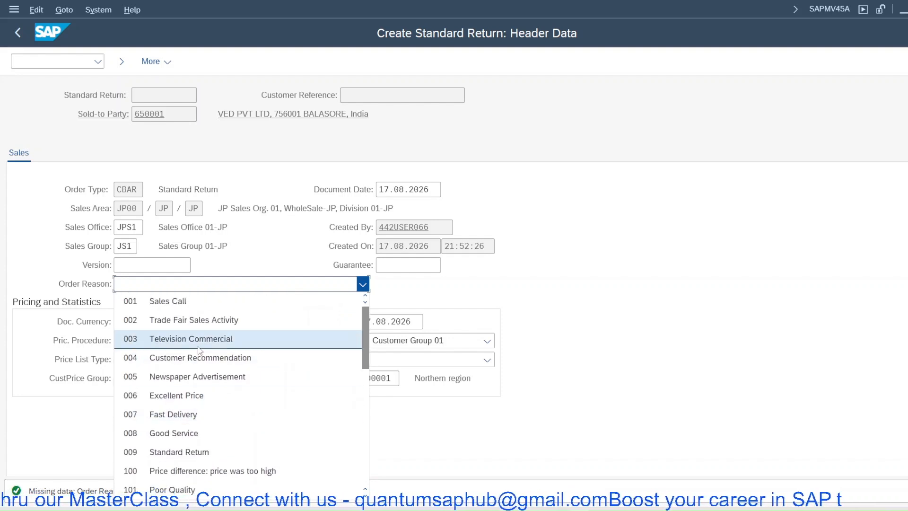
scroll(195, 397, down, 1)
scroll(194, 392, down, 1)
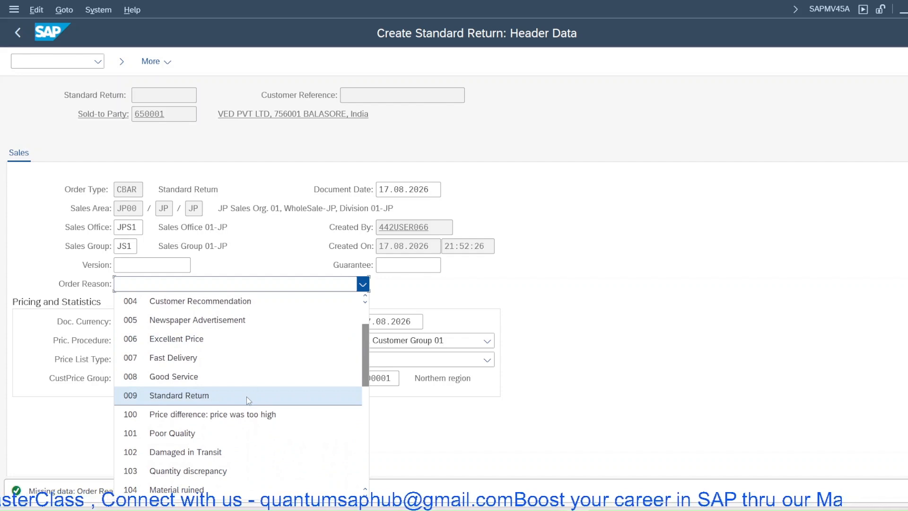
scroll(246, 396, down, 1)
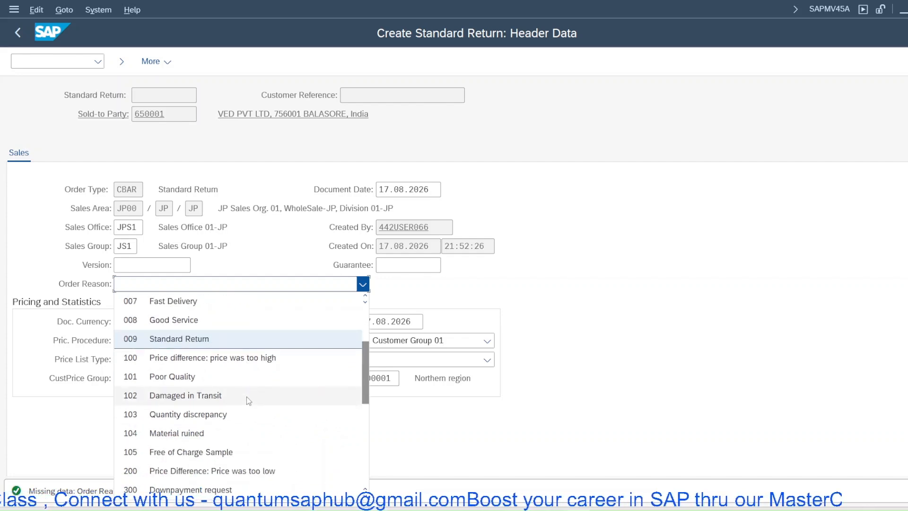
scroll(246, 396, down, 2)
scroll(246, 396, up, 3)
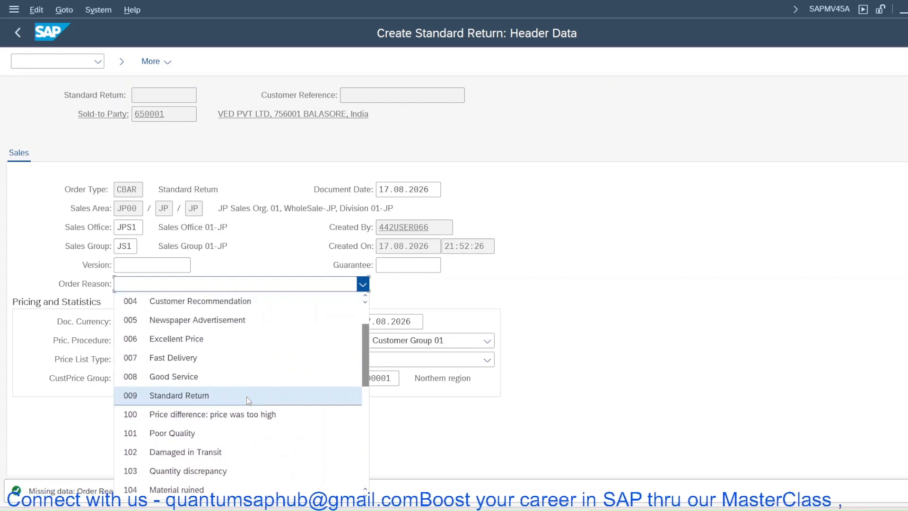
scroll(246, 396, down, 1)
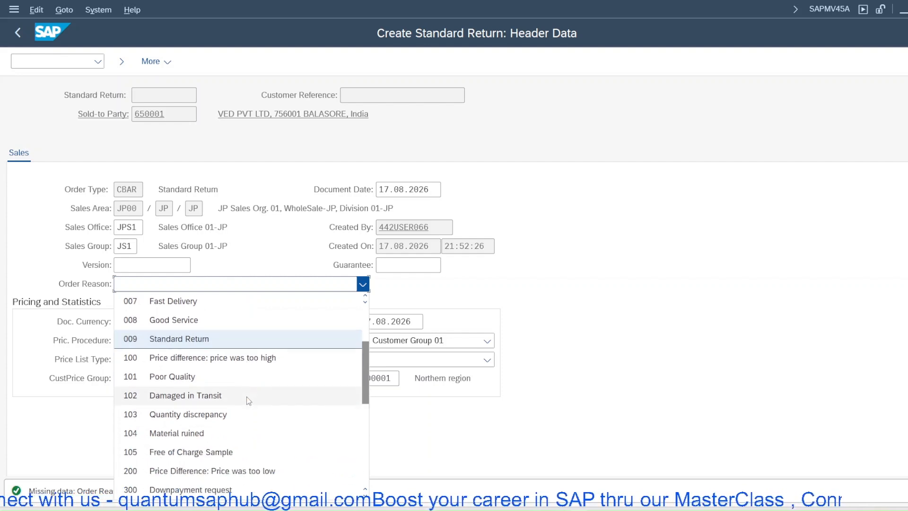
click(223, 382)
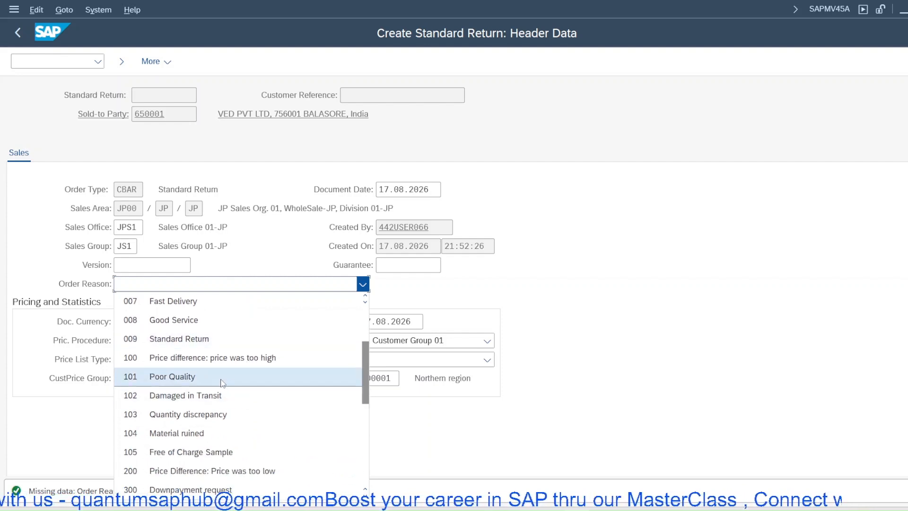
click(221, 378)
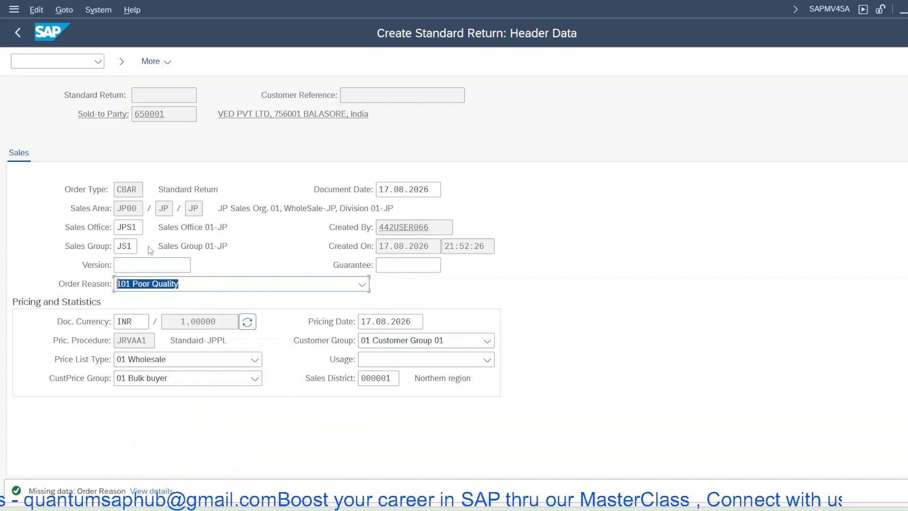
right_click(174, 158)
click(197, 178)
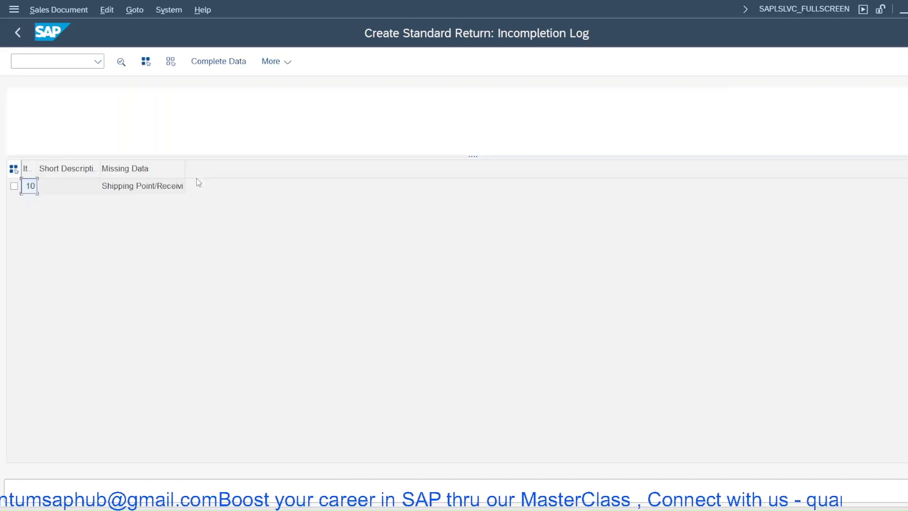
Complete the missing shipping point of item 10 with JPS1 and go back to the return overview.
double_click(152, 187)
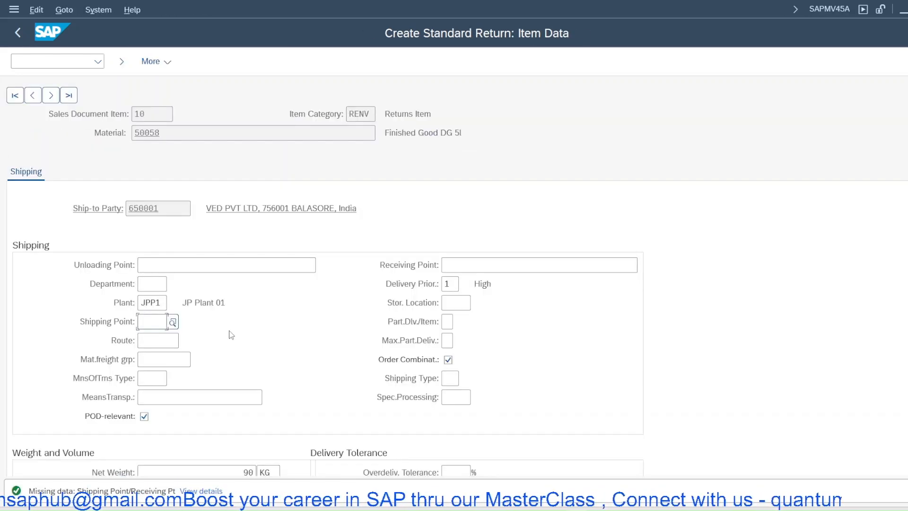
key(Return)
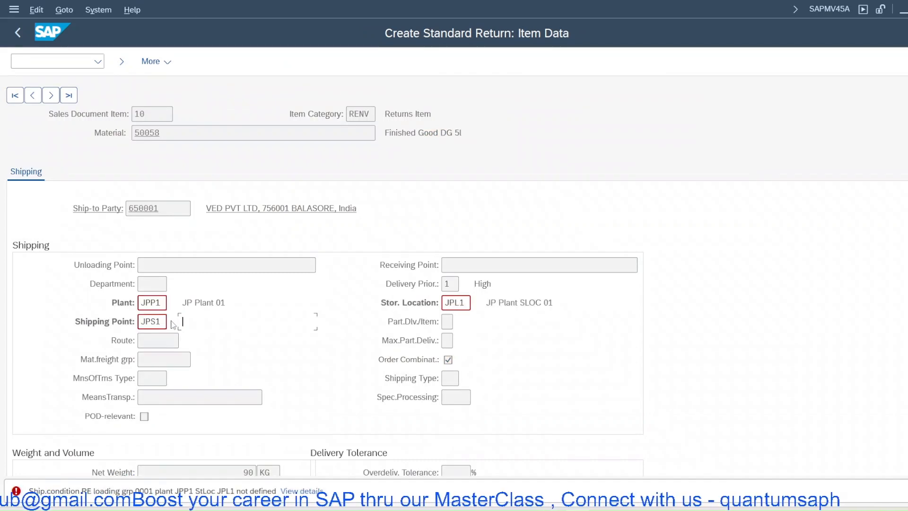
click(172, 322)
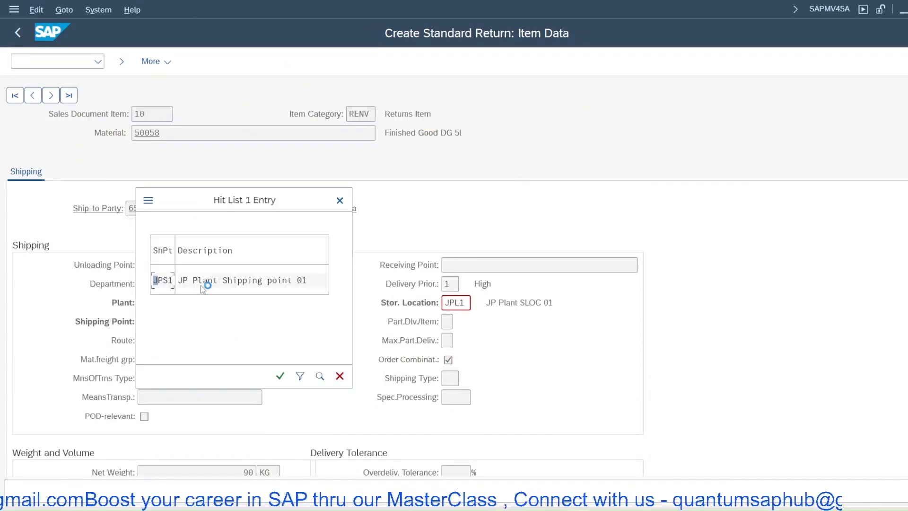
scroll(523, 361, down, 3)
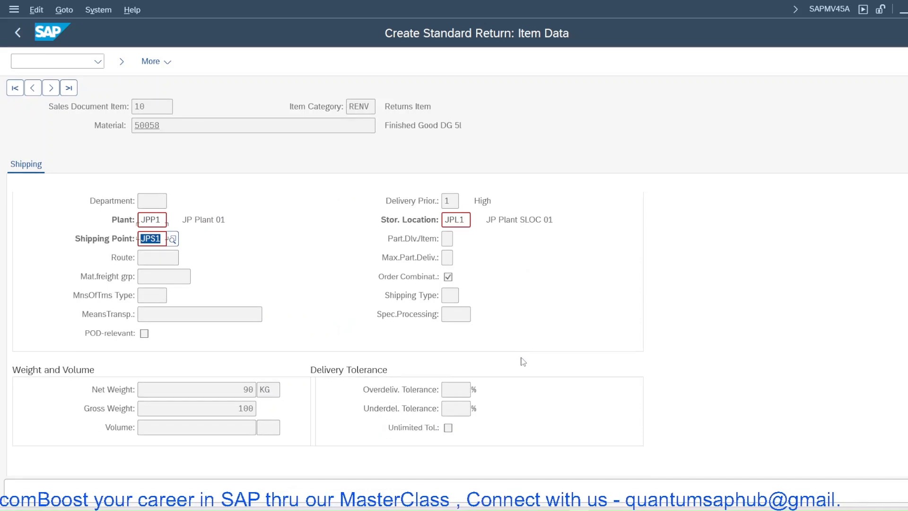
right_click(248, 84)
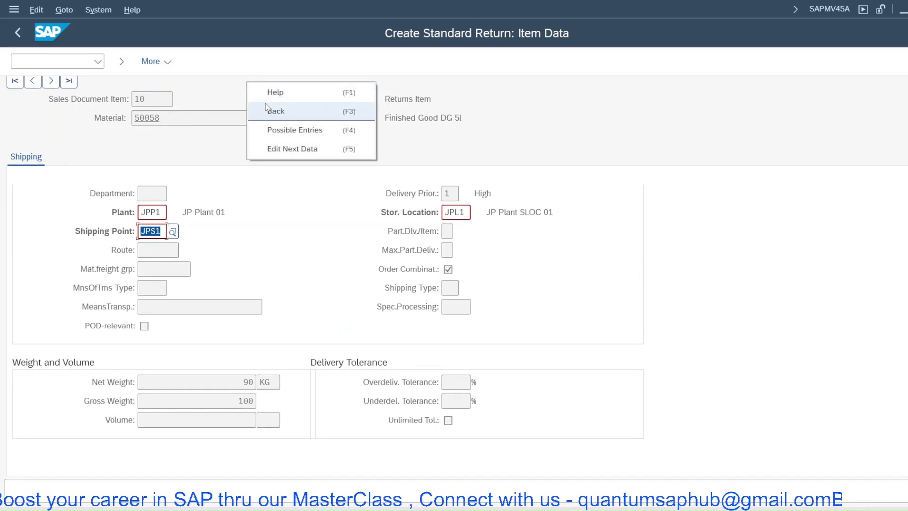
click(266, 109)
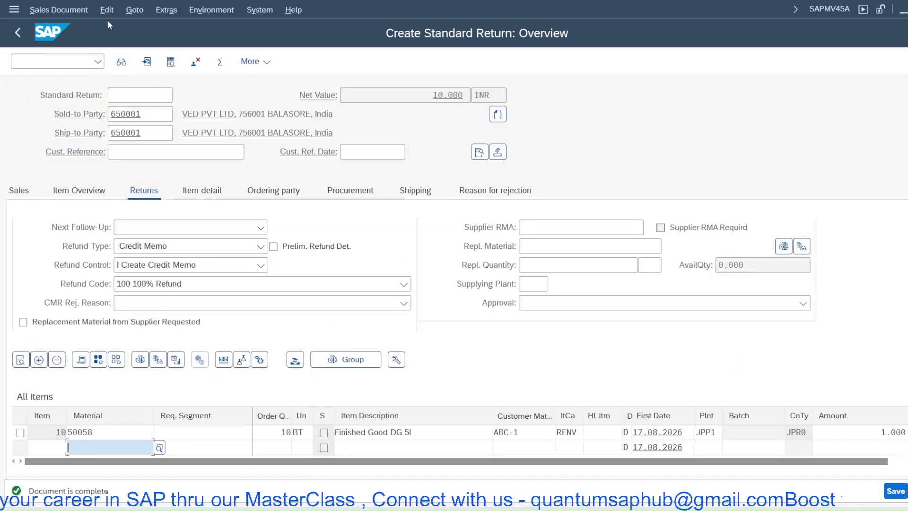
Save the completed standard return and display its document flow.
click(897, 496)
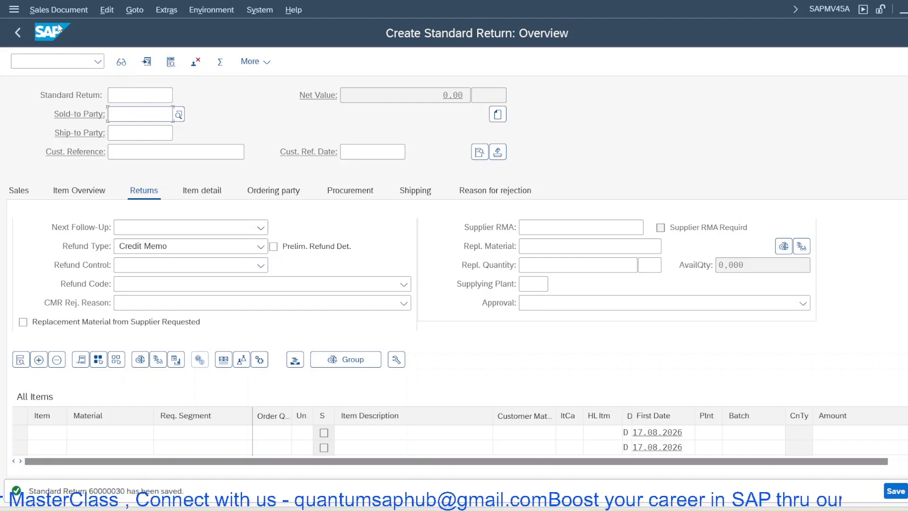
click(121, 63)
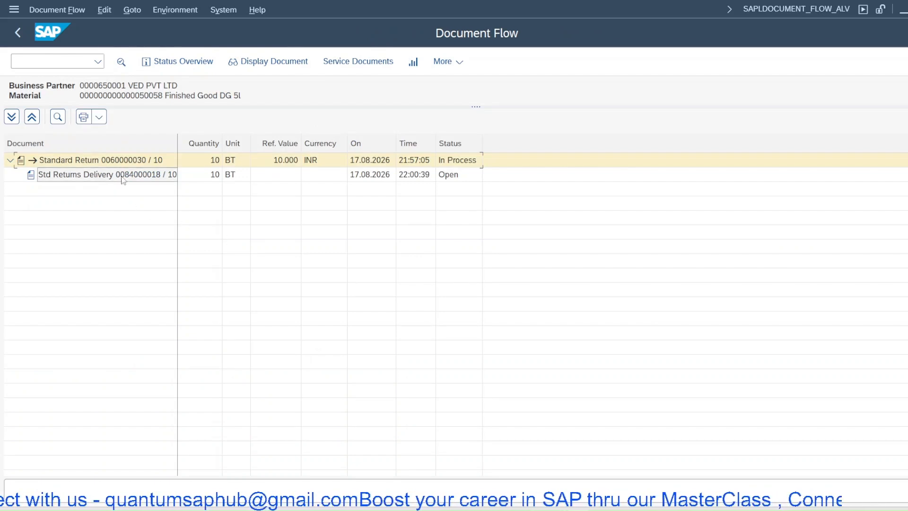
Leave the item-level flow, return to the initial sales document display screen, and display the document flow for the whole standard return.
right_click(305, 104)
click(331, 111)
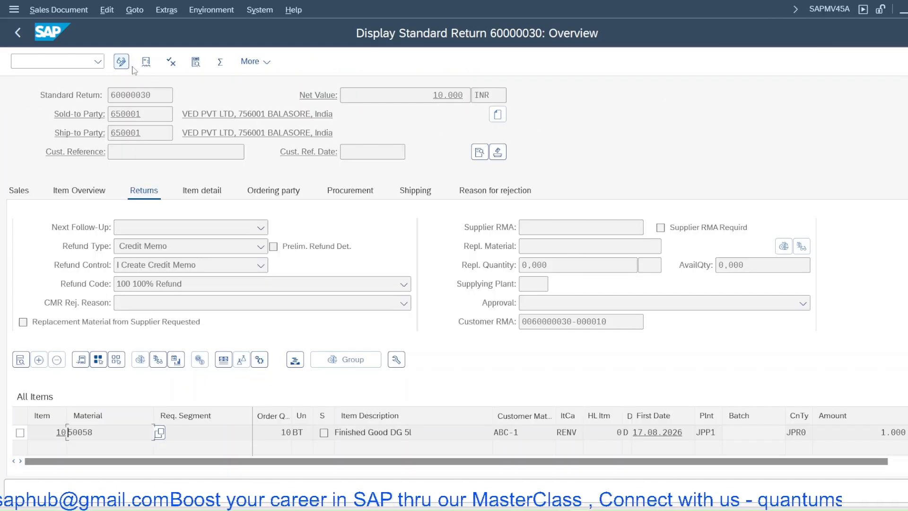
right_click(829, 59)
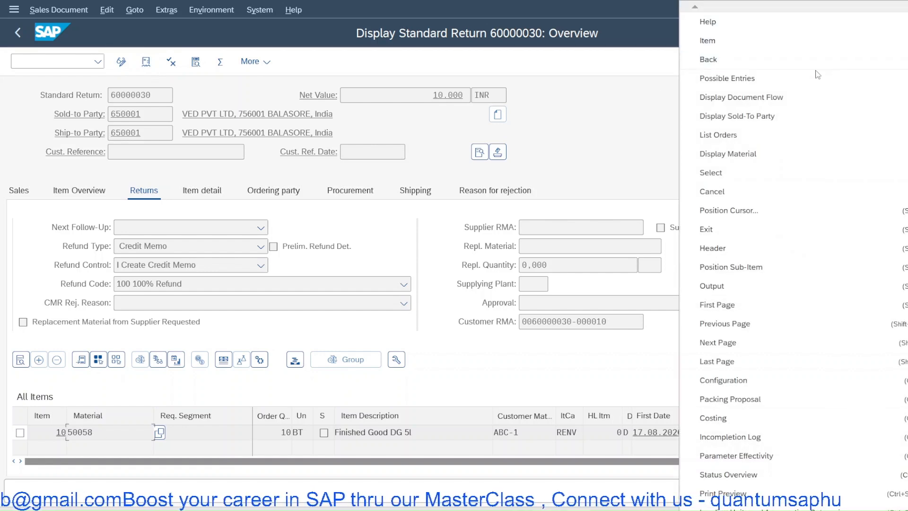
click(820, 59)
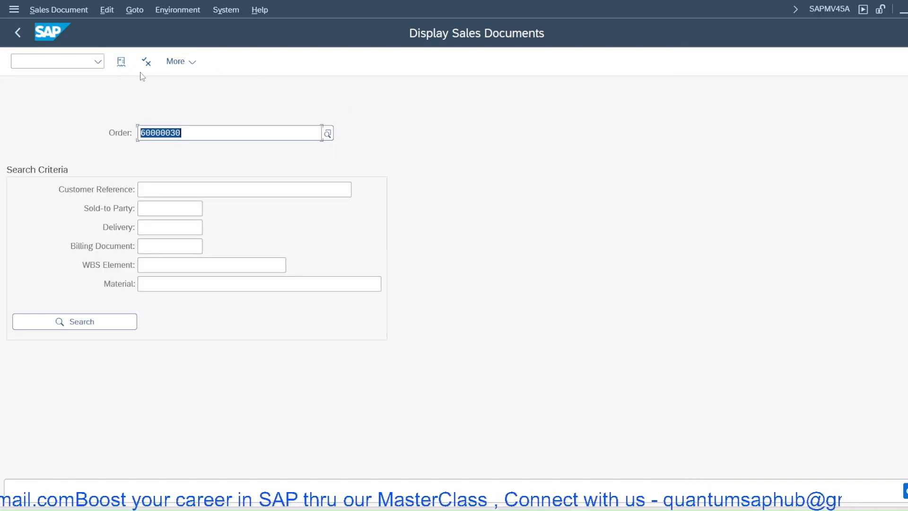
click(121, 62)
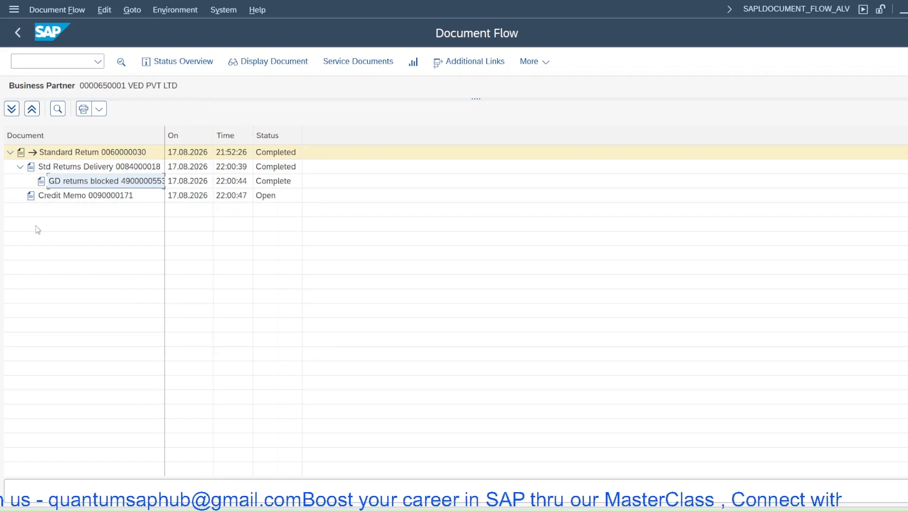
Display the GD returns blocked material document, examine its movement type, plant and storage location, and return to the document flow.
click(54, 184)
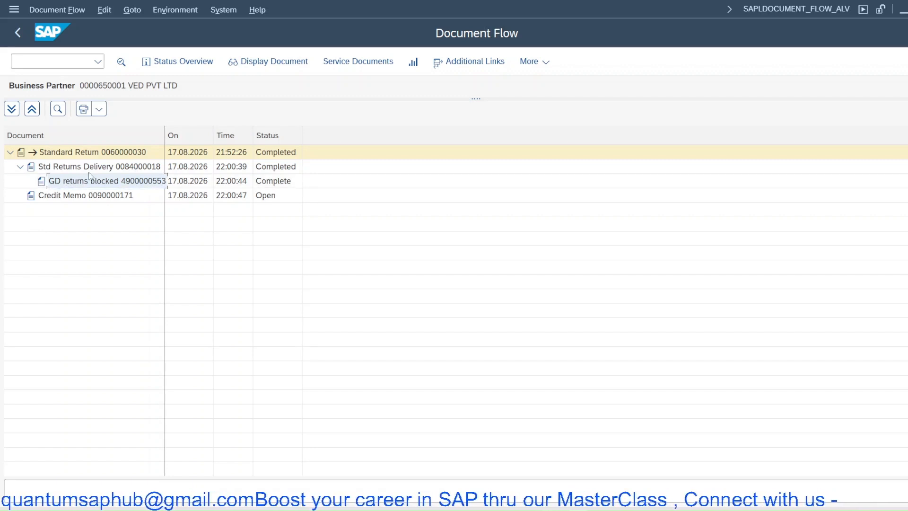
click(244, 68)
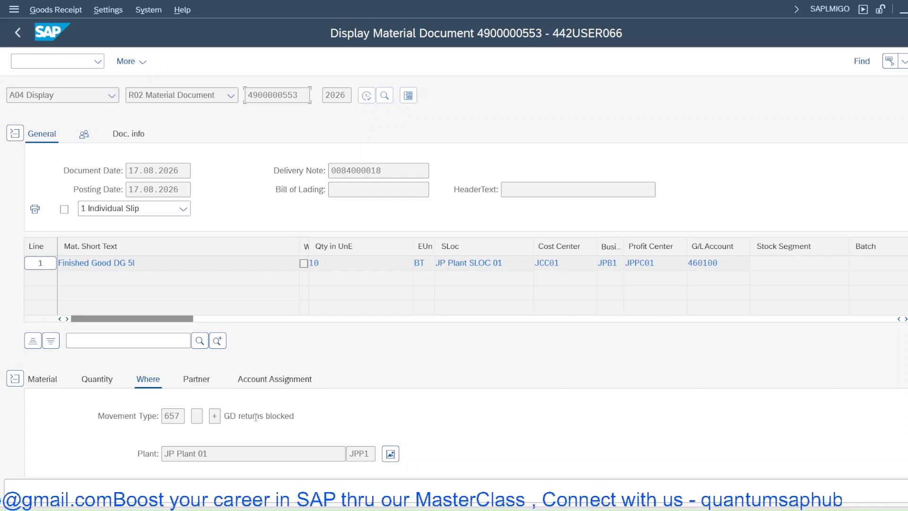
drag(288, 418, 224, 416)
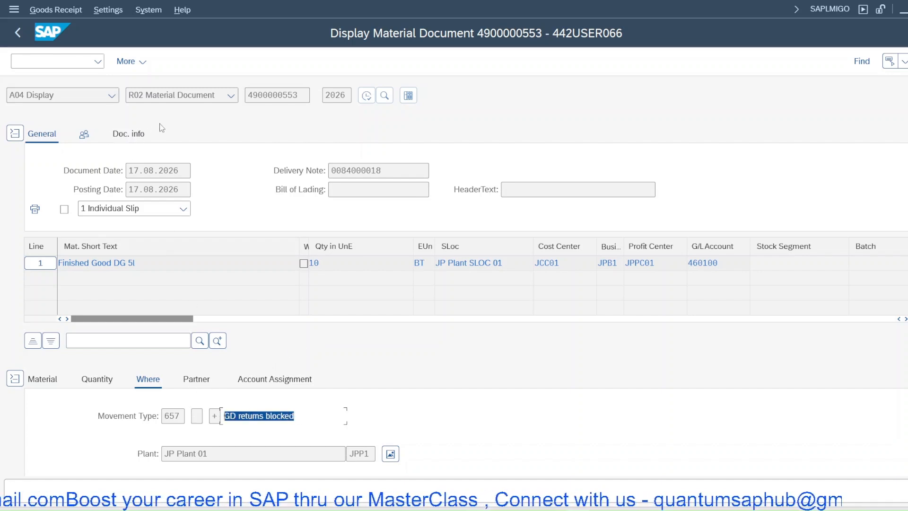
scroll(229, 237, down, 3)
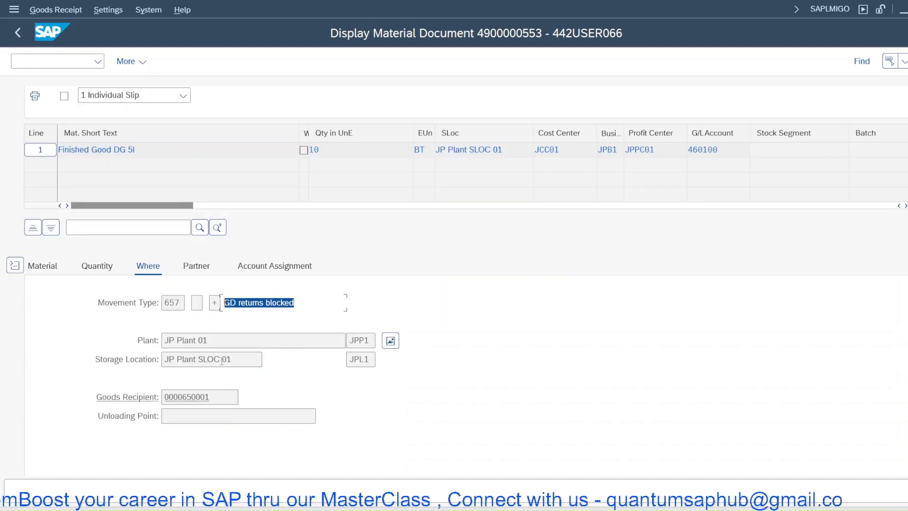
right_click(291, 110)
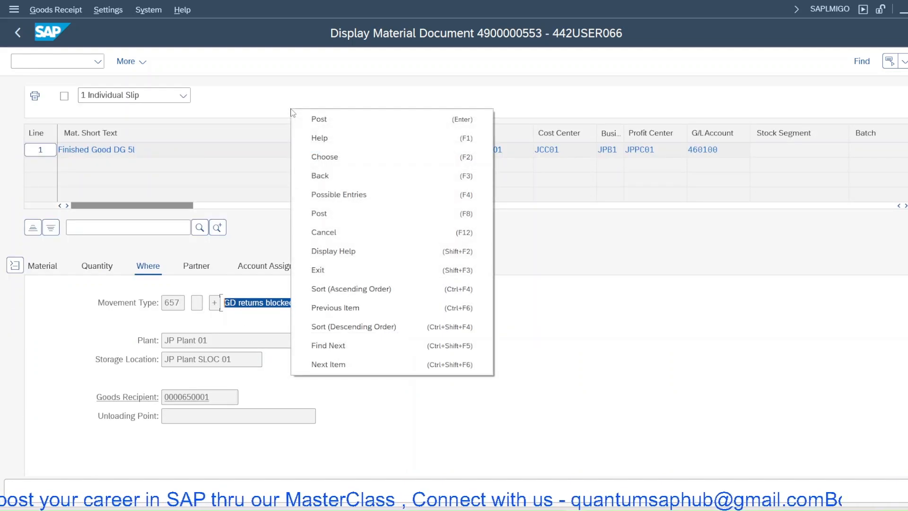
click(318, 119)
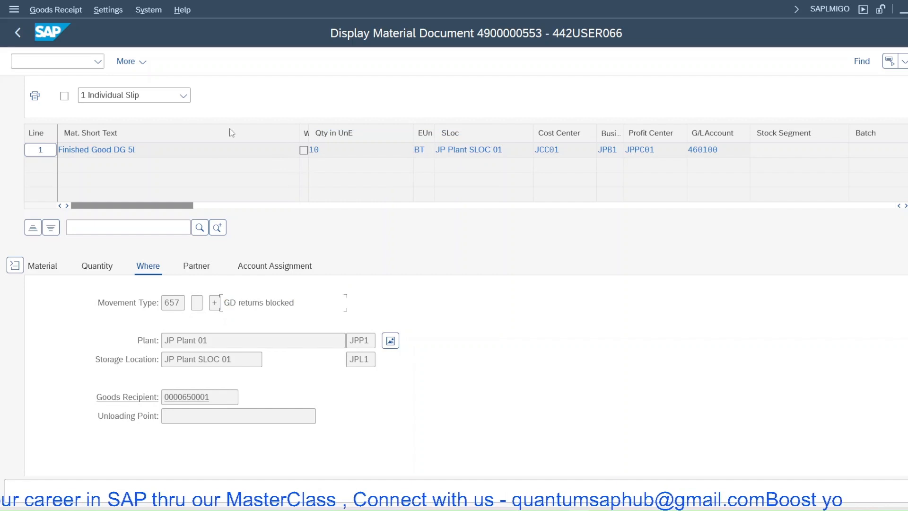
right_click(248, 86)
click(271, 153)
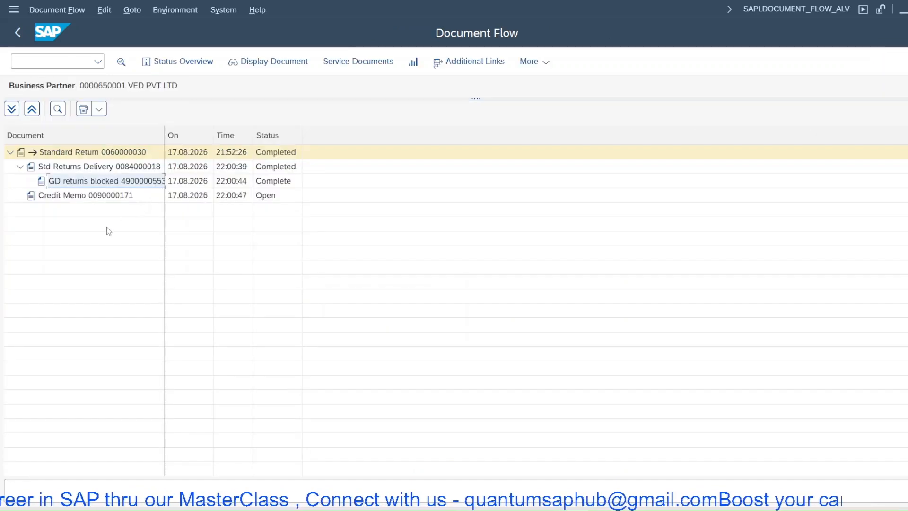
Display the credit memo from the document flow, switch it to change mode, and release it to accounting.
click(128, 195)
click(267, 61)
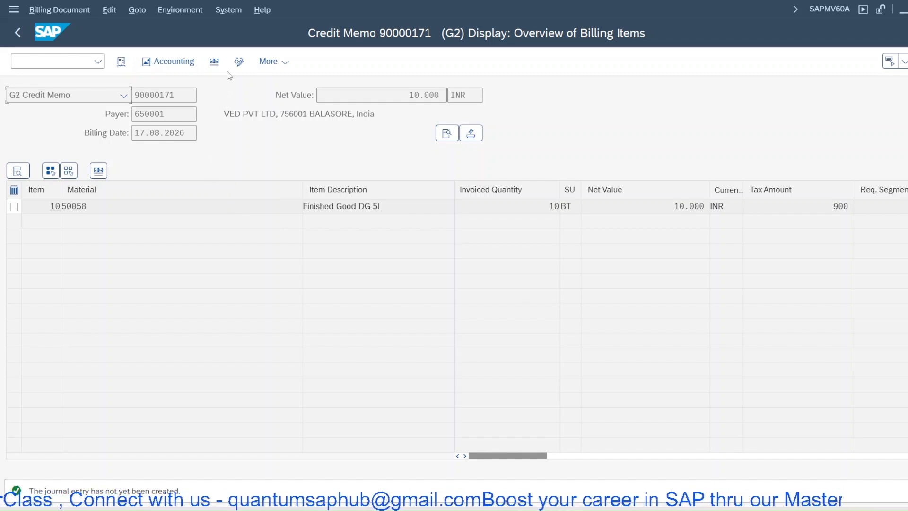
click(239, 61)
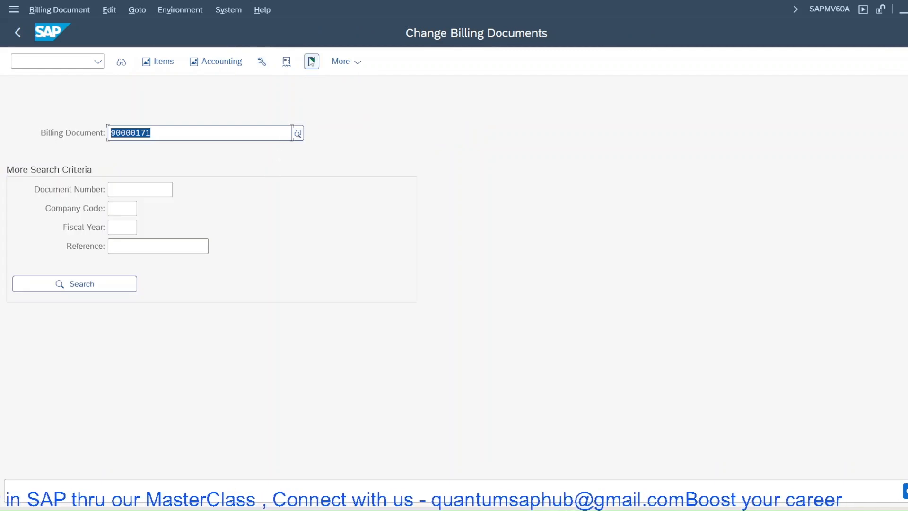
click(311, 61)
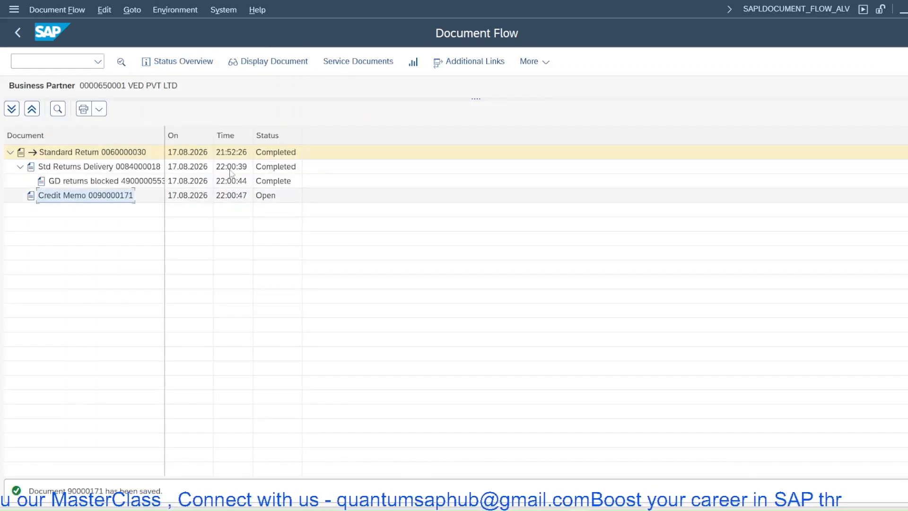
Go back to the initial sales document display screen and reopen the standard return's document flow to refresh it.
right_click(214, 92)
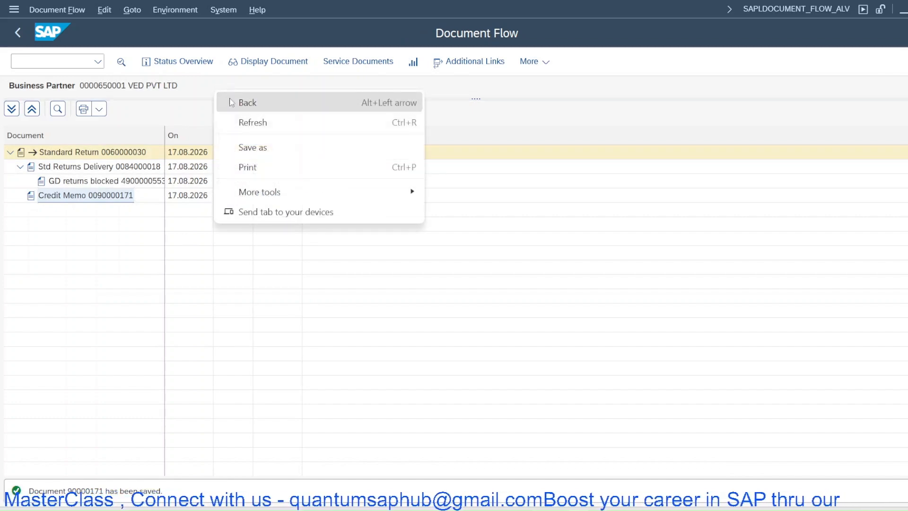
click(242, 103)
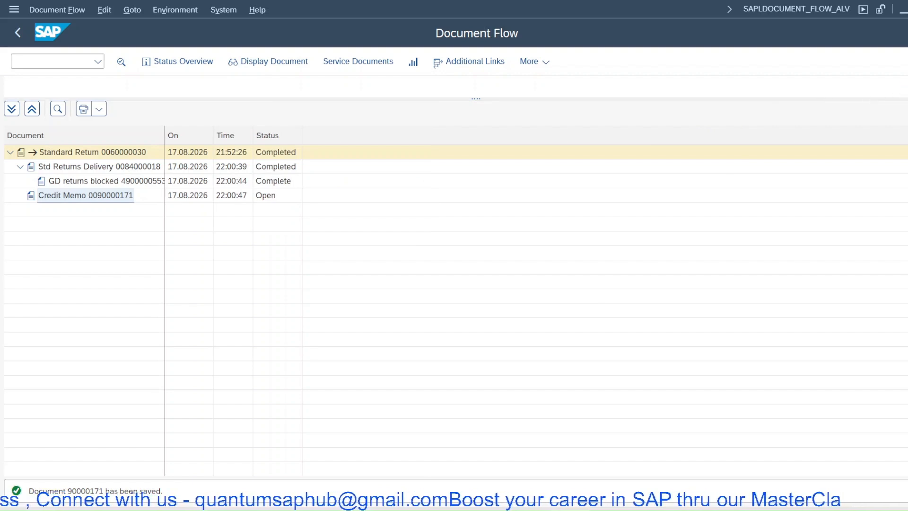
click(901, 85)
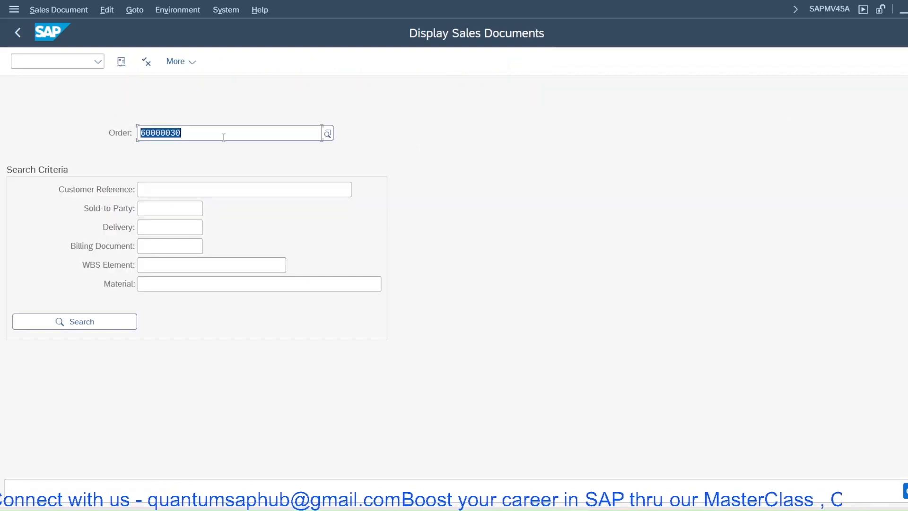
click(121, 61)
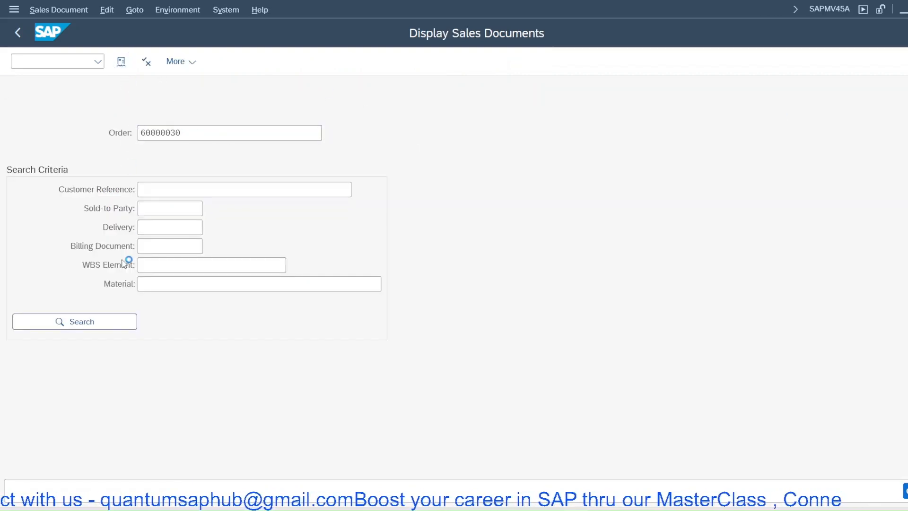